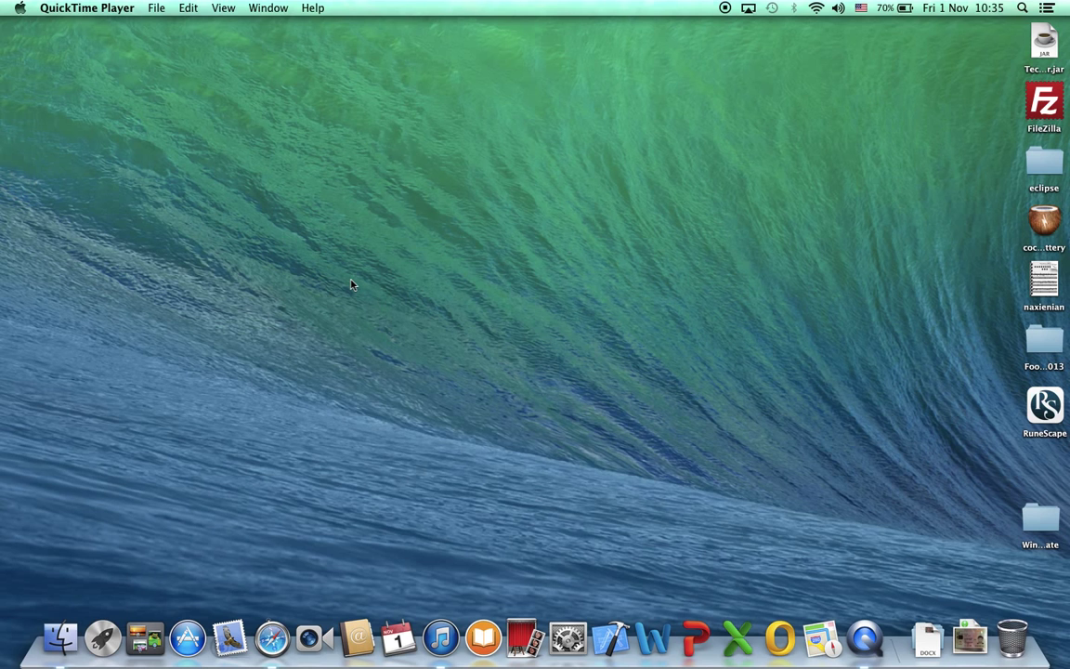
Launch Safari and load electrum.org, correcting the mistyped address.
left_click(279, 628)
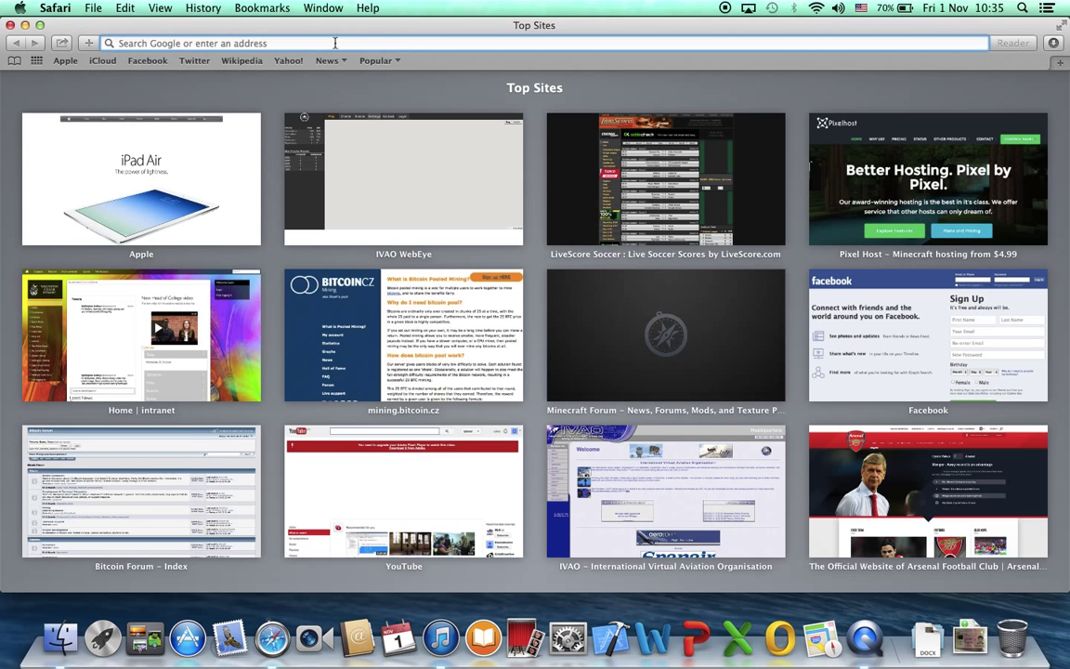
type("electri")
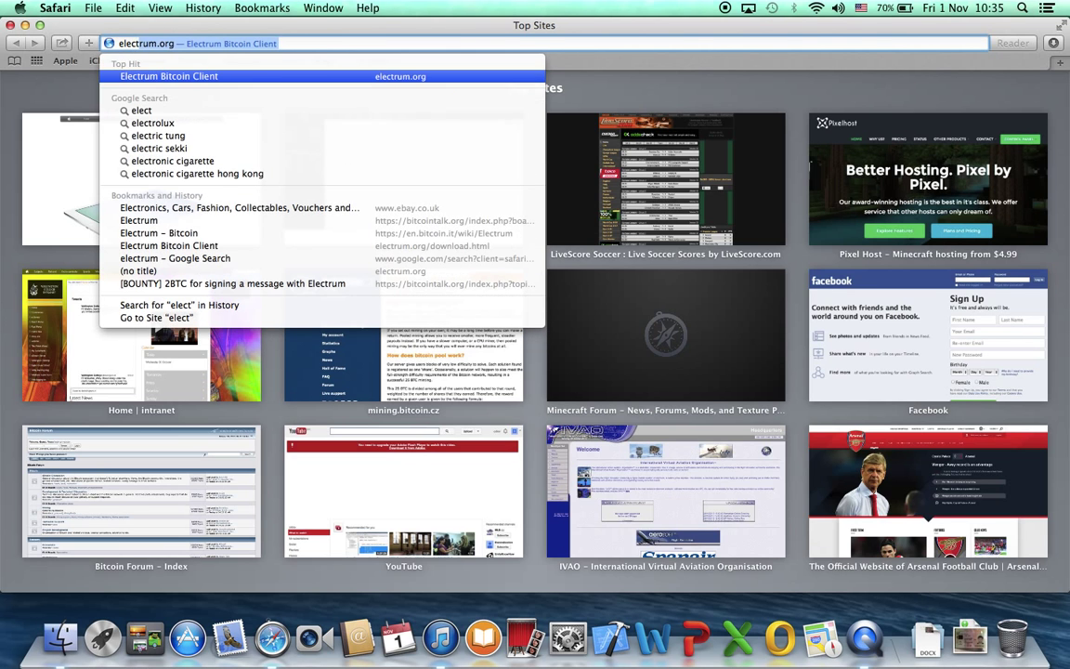
type("umorg")
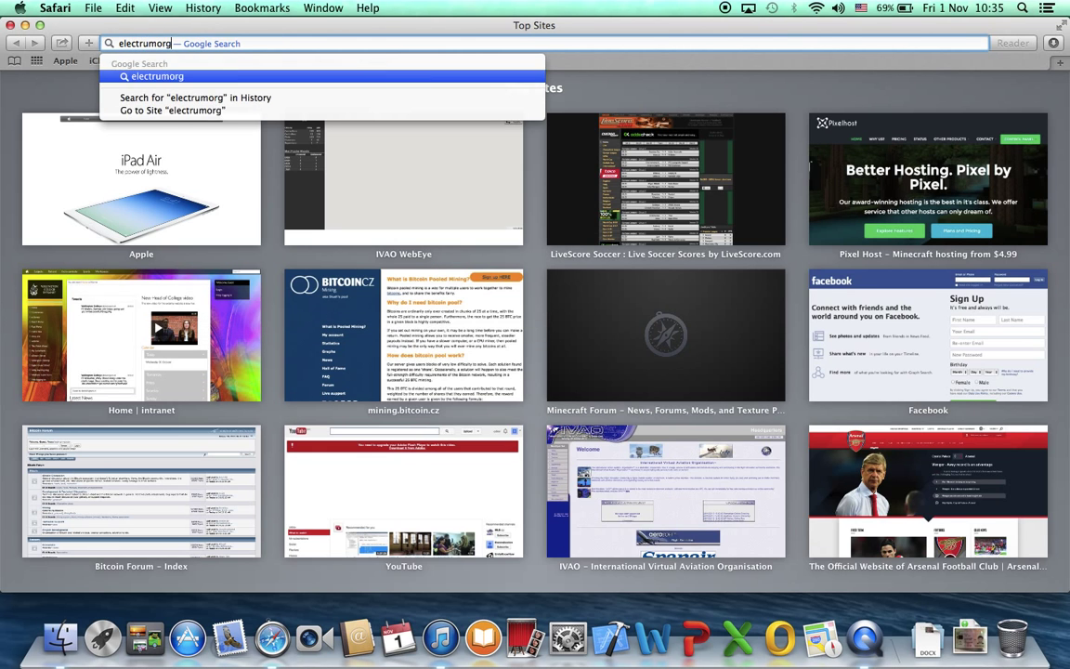
key("BackSpace")
key("BackSpace")
key("BackSpace")
type(".org")
key("Return")
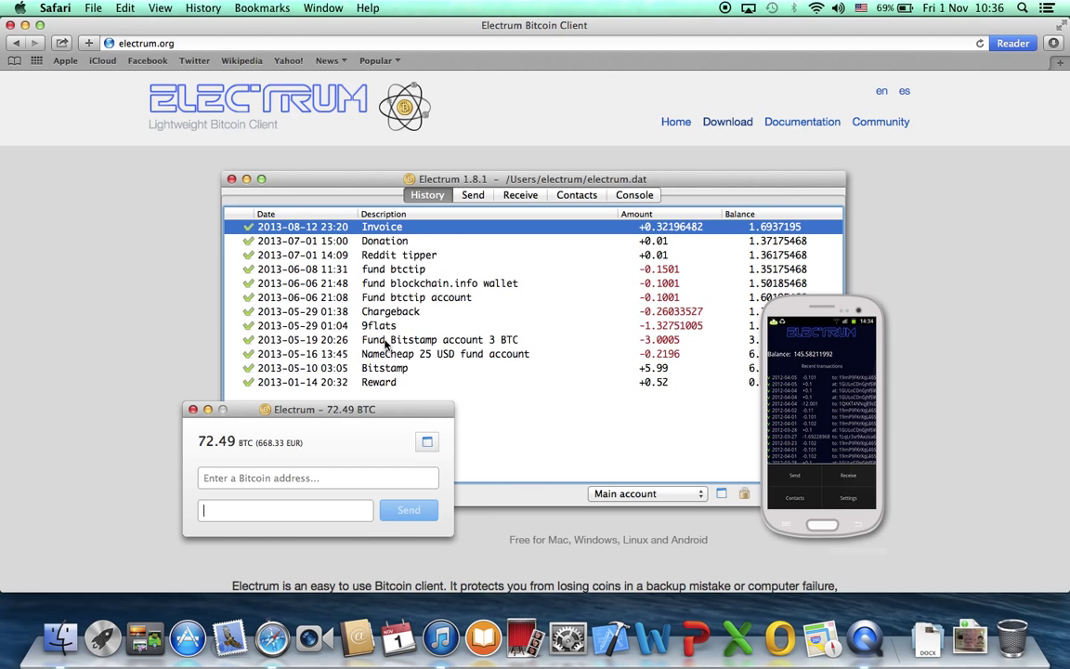
Scroll through the Electrum homepage's feature list and screenshots.
scroll(386, 344, "down", 5)
scroll(385, 344, "up", 5)
scroll(386, 343, "down", 1)
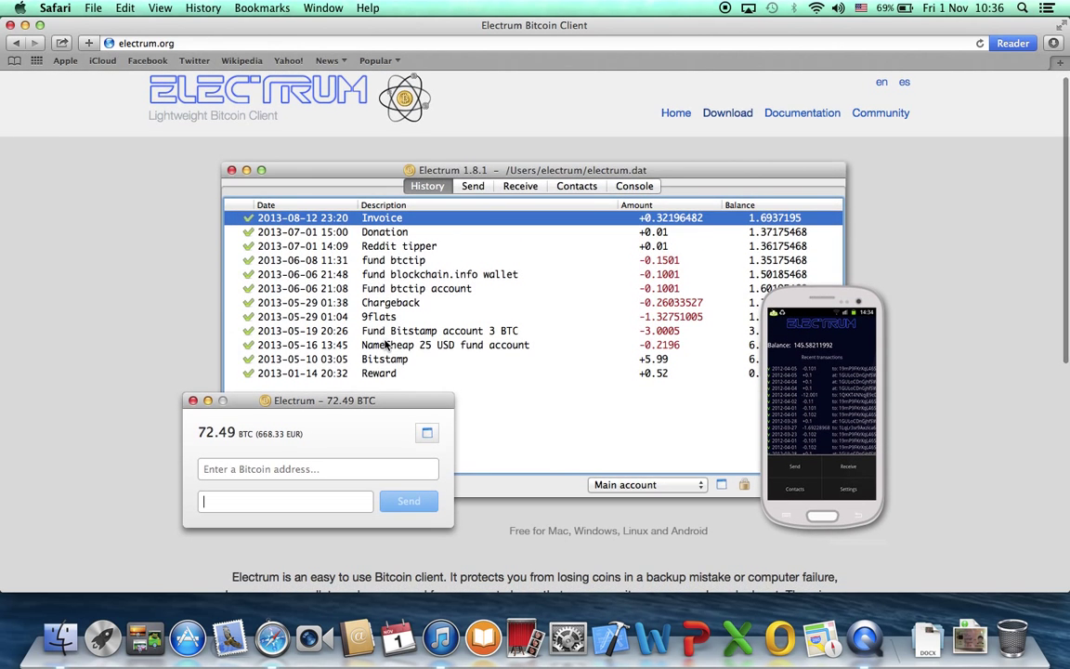
scroll(884, 518, "down", 1)
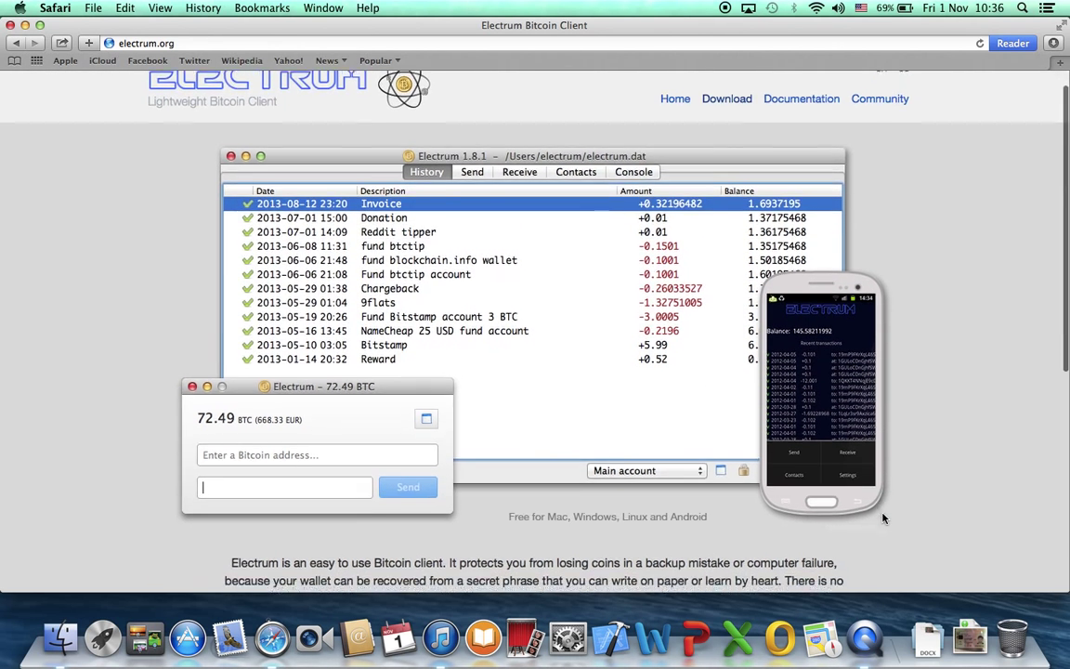
scroll(884, 518, "down", 10)
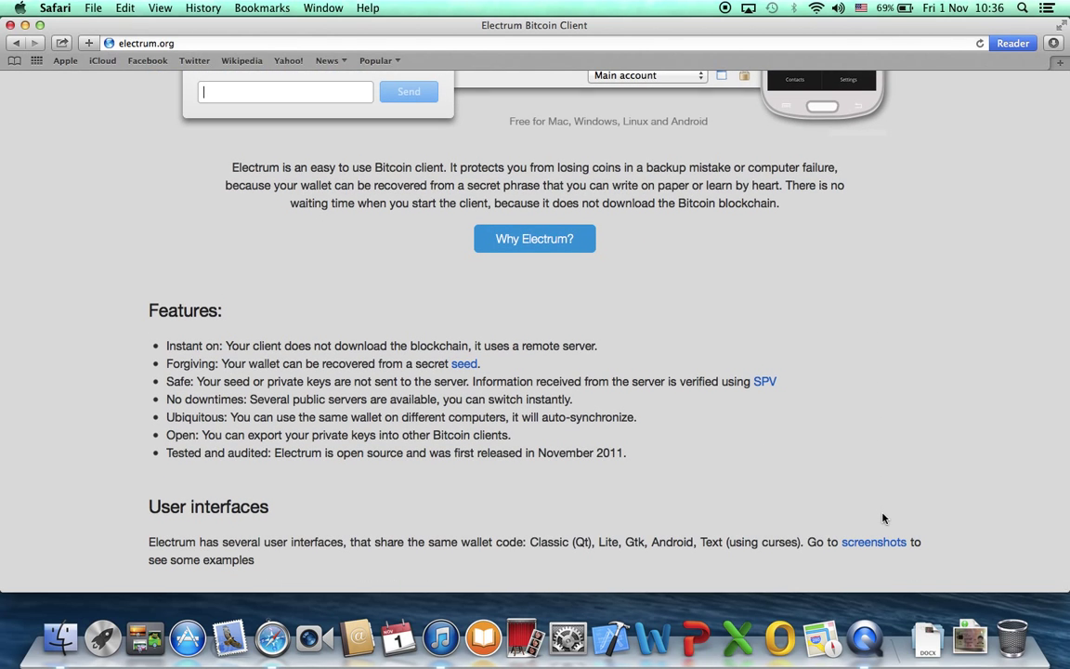
scroll(883, 516, "up", 10)
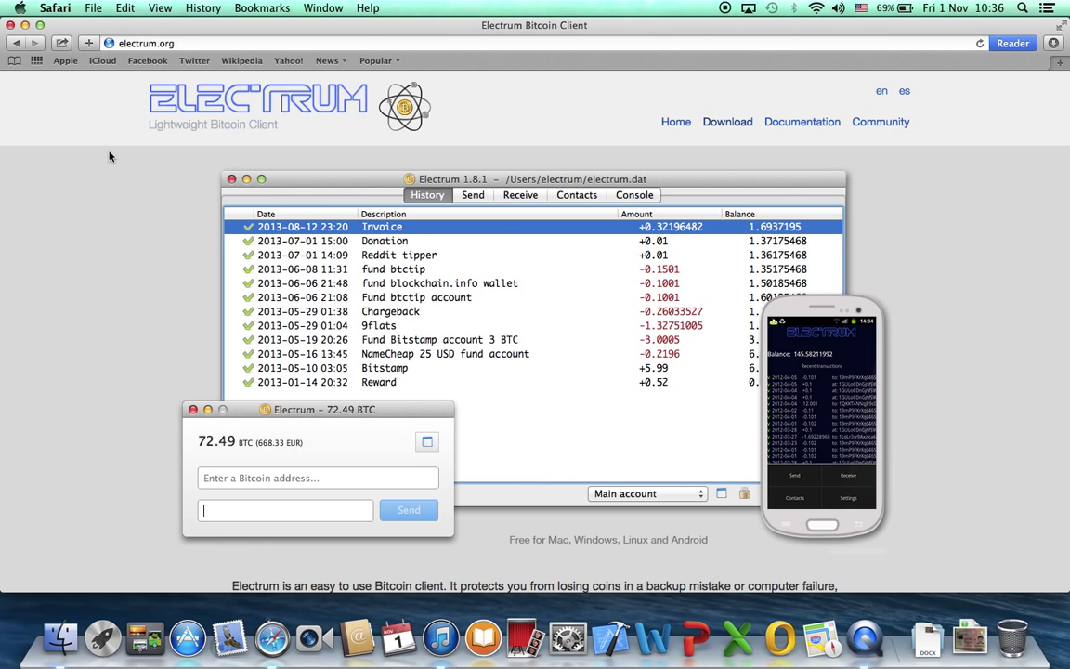
scroll(109, 157, "down", 5)
scroll(108, 158, "up", 5)
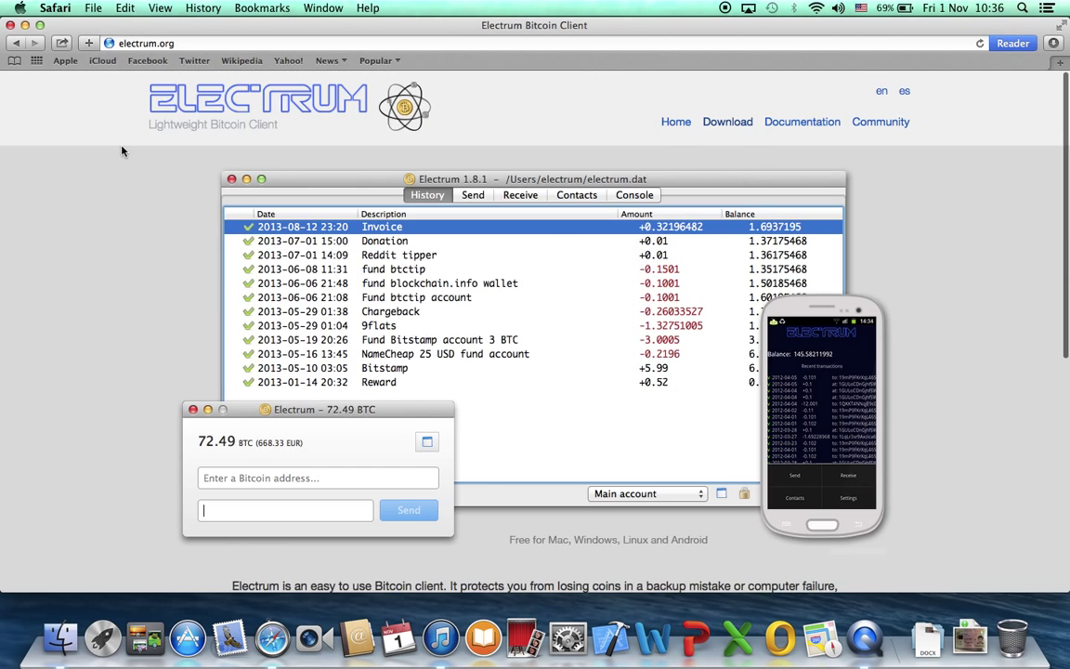
Go to the Download page and scroll to the Electrum-1.8.1 packages for each platform.
left_click(713, 124)
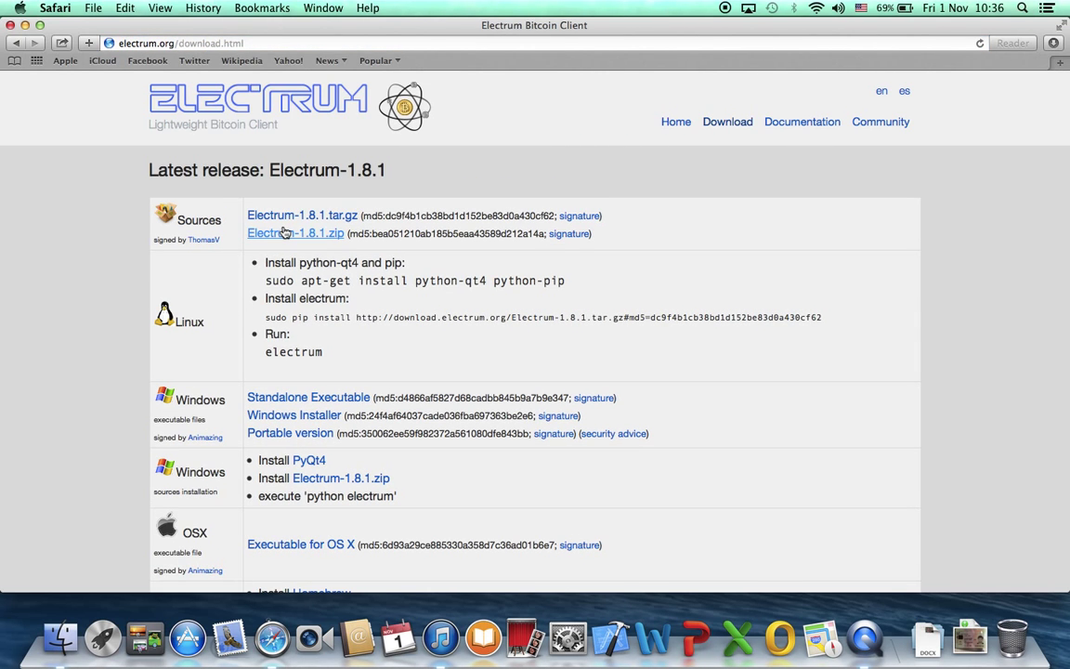
scroll(266, 271, "down", 2)
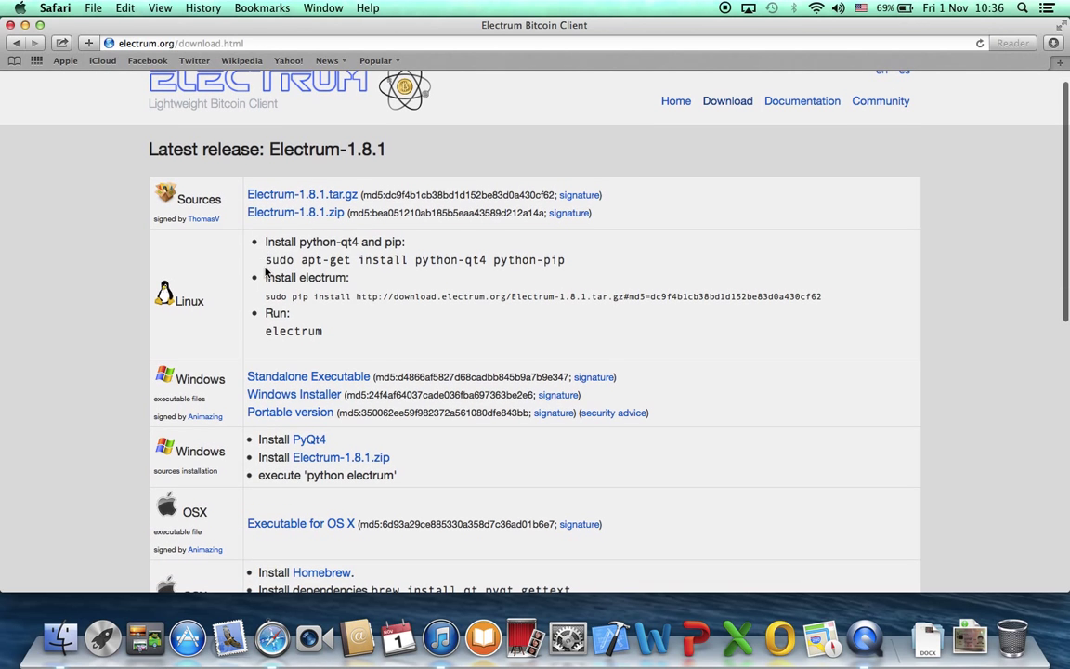
scroll(177, 274, "down", 3)
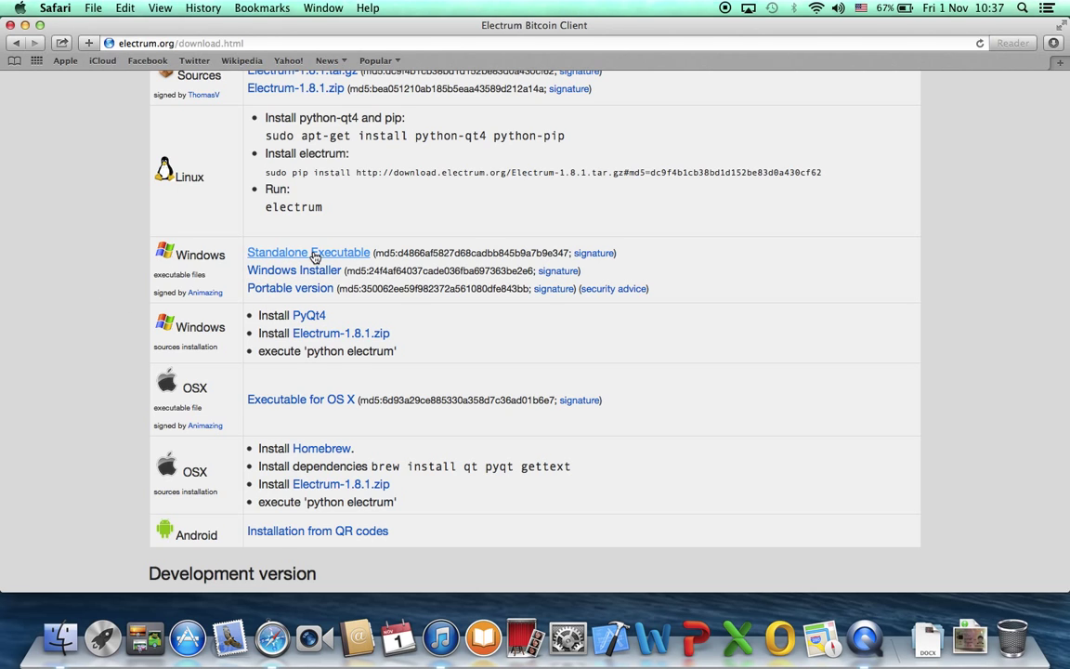
Close Safari and launch Electrum from the second Launchpad page.
left_click(10, 25)
left_click(365, 238)
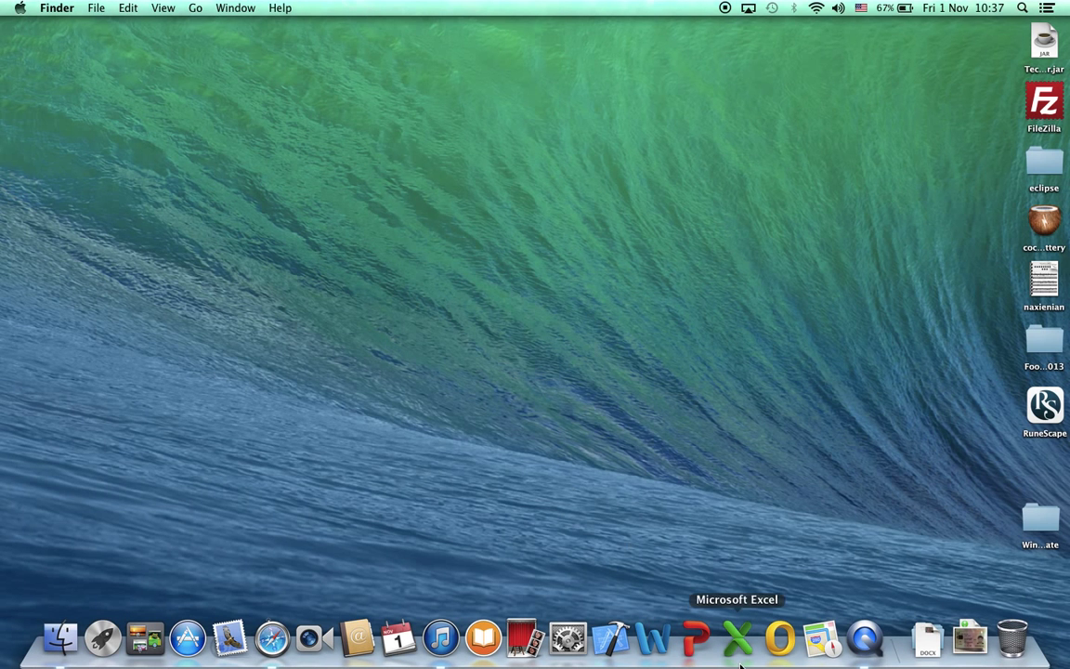
key("F4")
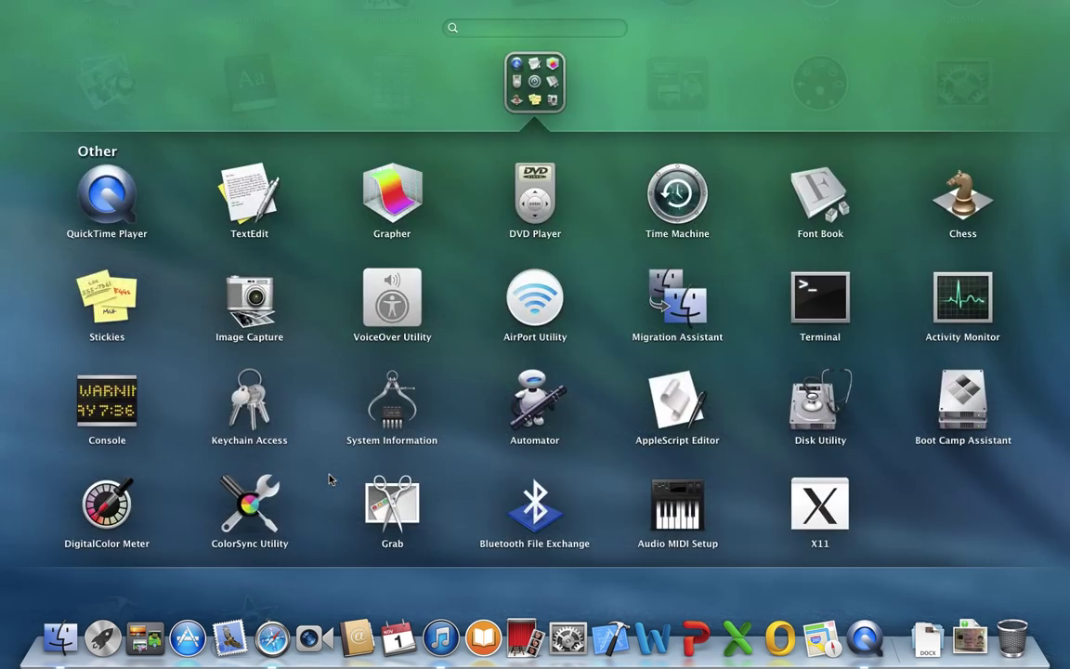
left_click(418, 91)
left_click_drag(451, 294, 220, 317)
left_click(134, 312)
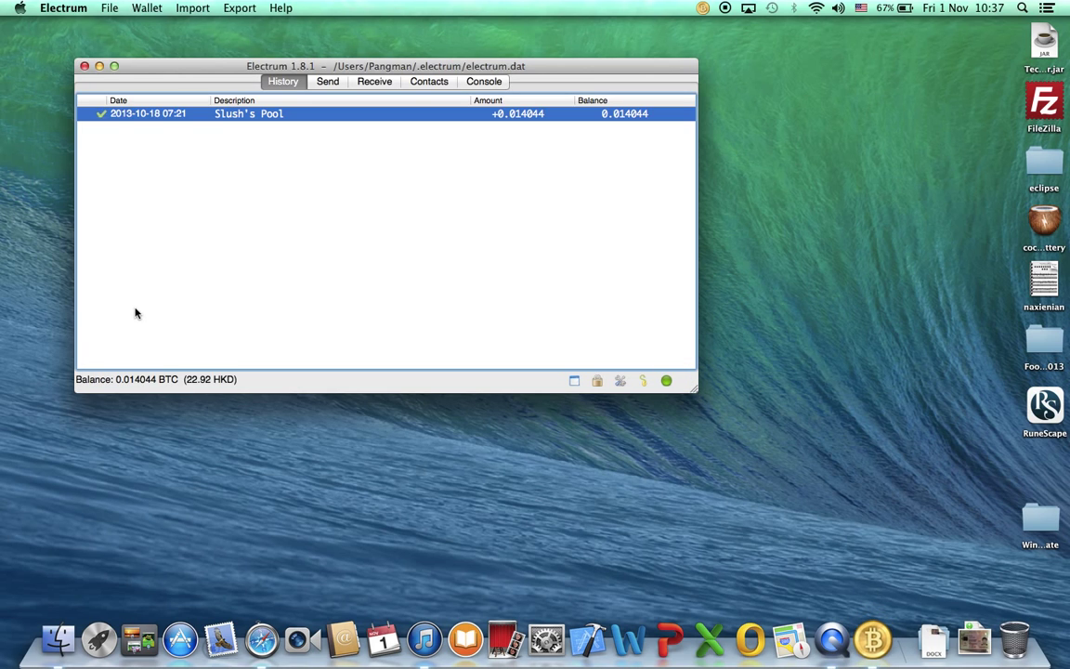
Browse Electrum's Send, Receive and History tabs and the File and Wallet menus.
left_click(327, 81)
left_click(357, 80)
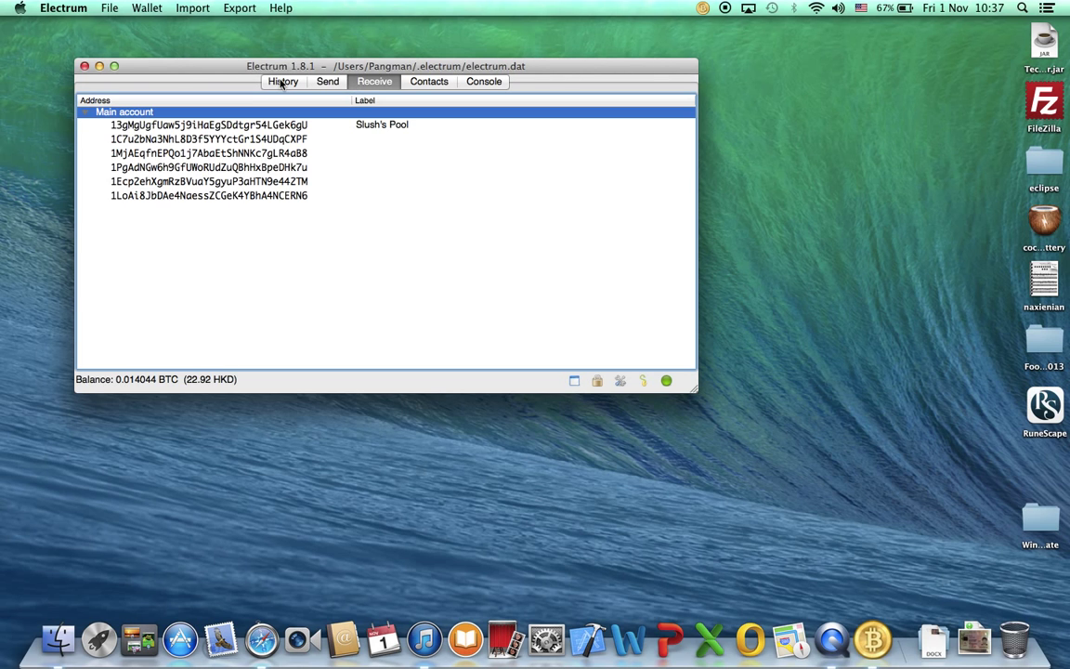
key("F12")
key("F12")
left_click(283, 82)
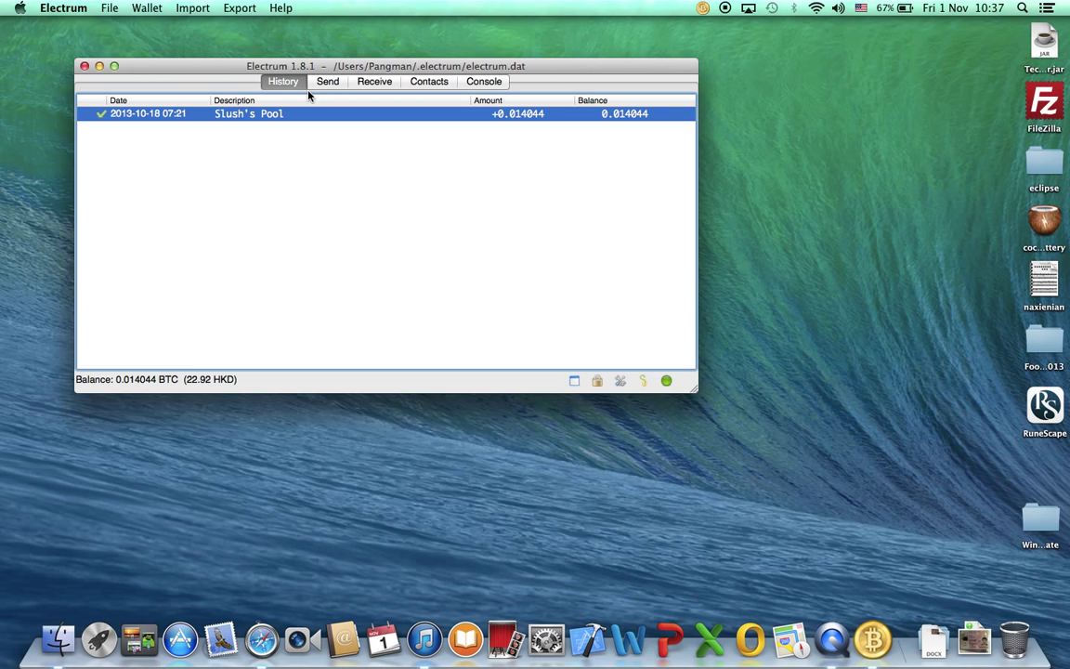
left_click(110, 7)
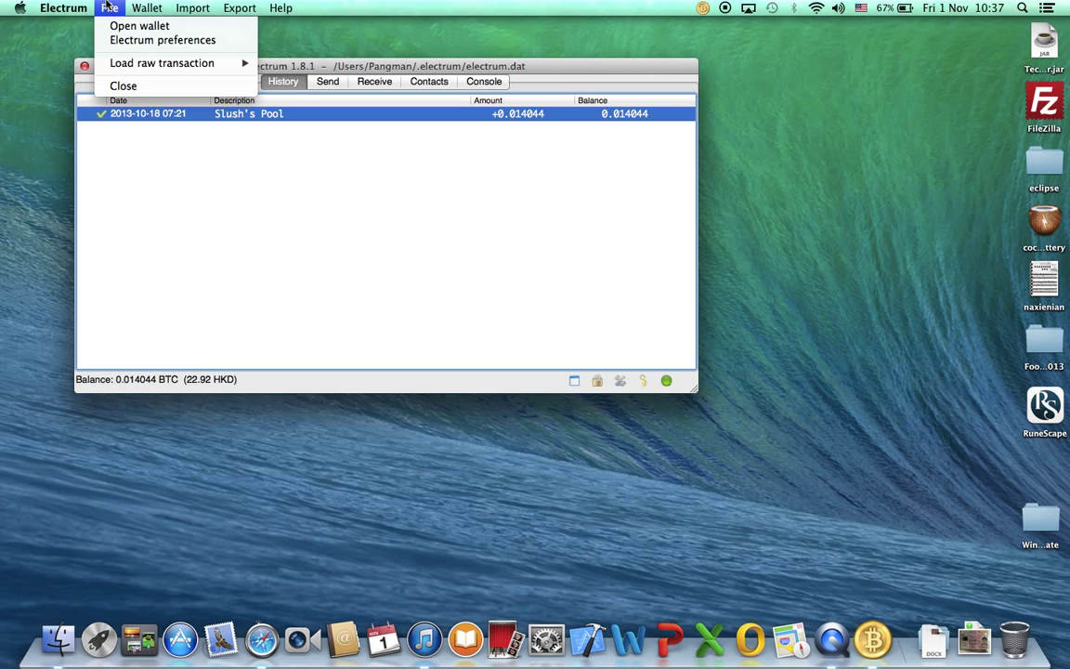
mouse_move(142, 7)
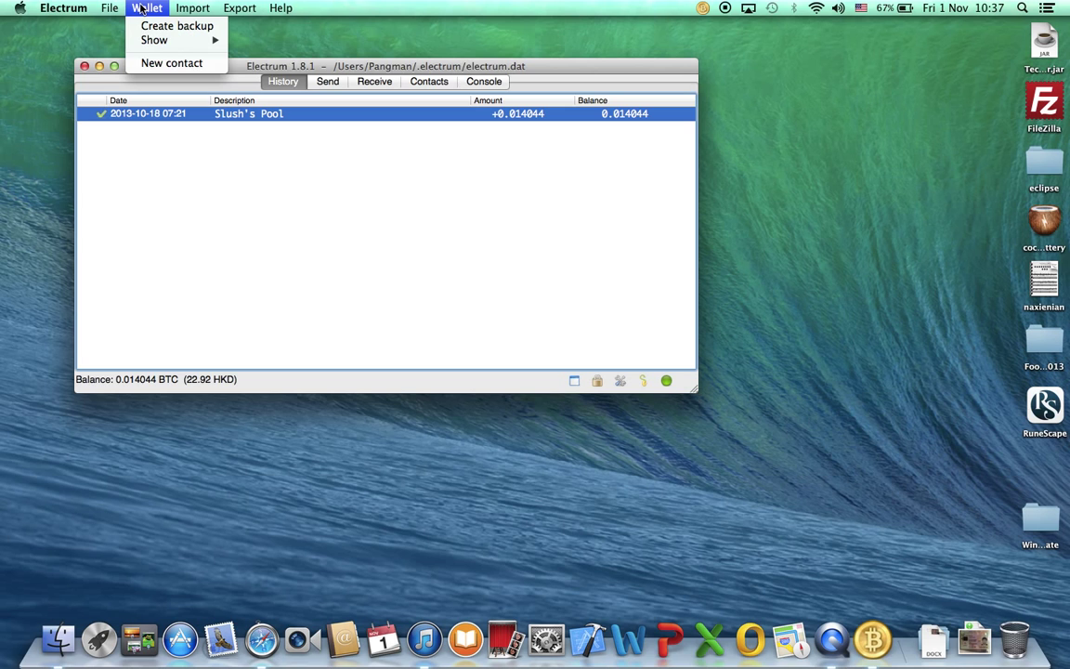
left_click(323, 221)
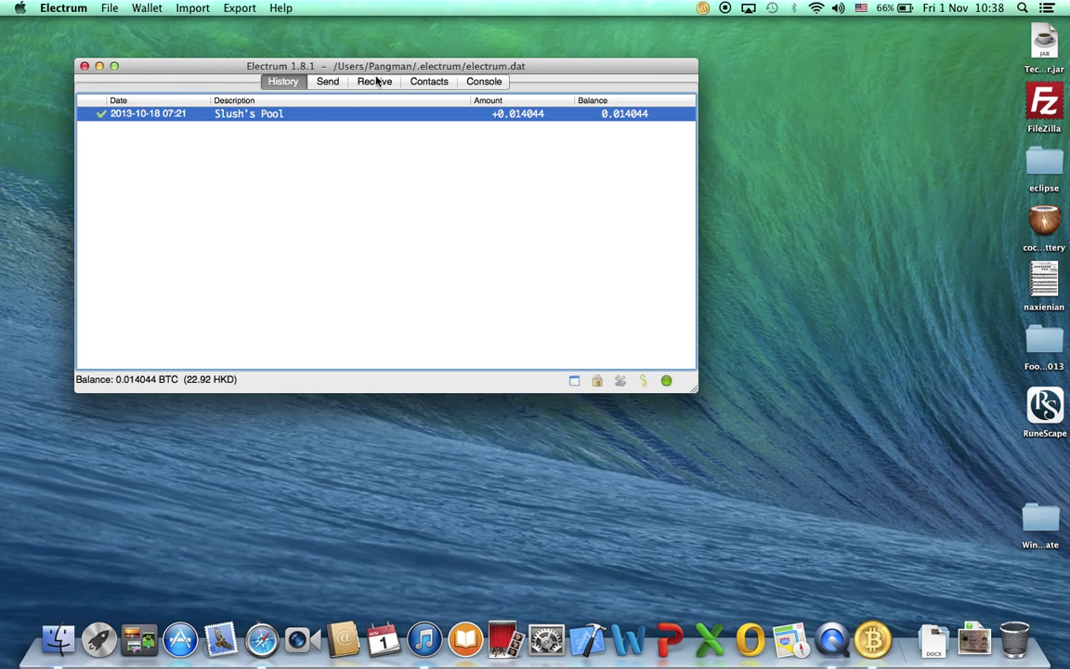
Open Electrum's Console tab and scroll through it.
left_click(471, 84)
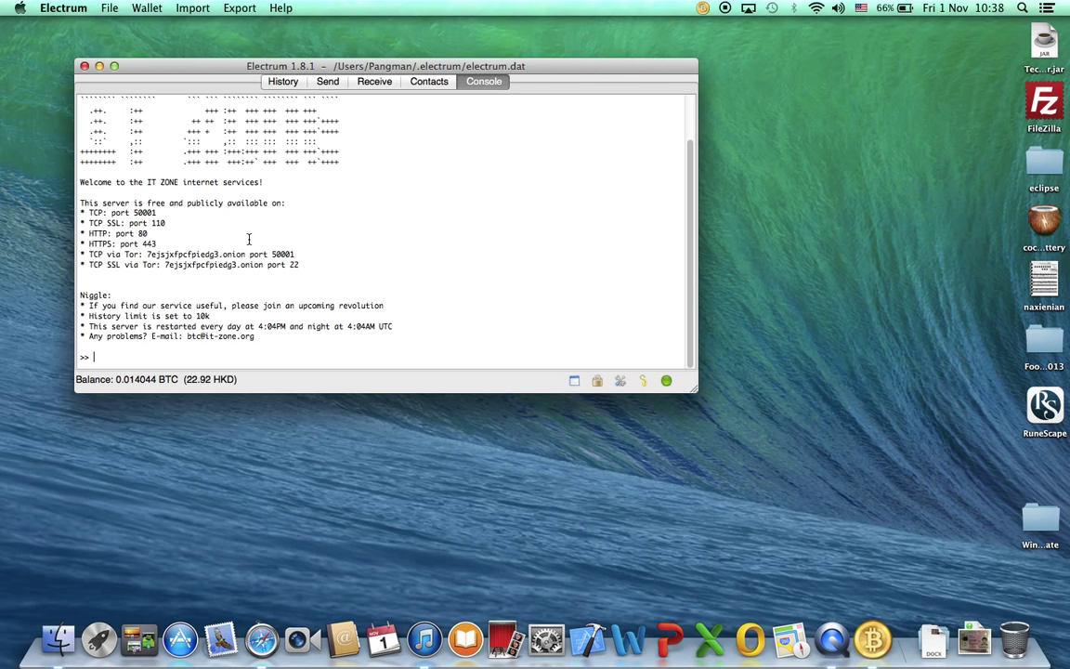
scroll(243, 223, "up", 3)
scroll(86, 167, "down", 3)
scroll(93, 176, "up", 3)
scroll(92, 177, "down", 3)
Show the six receiving addresses on the Receive tab and select several of them.
left_click(370, 82)
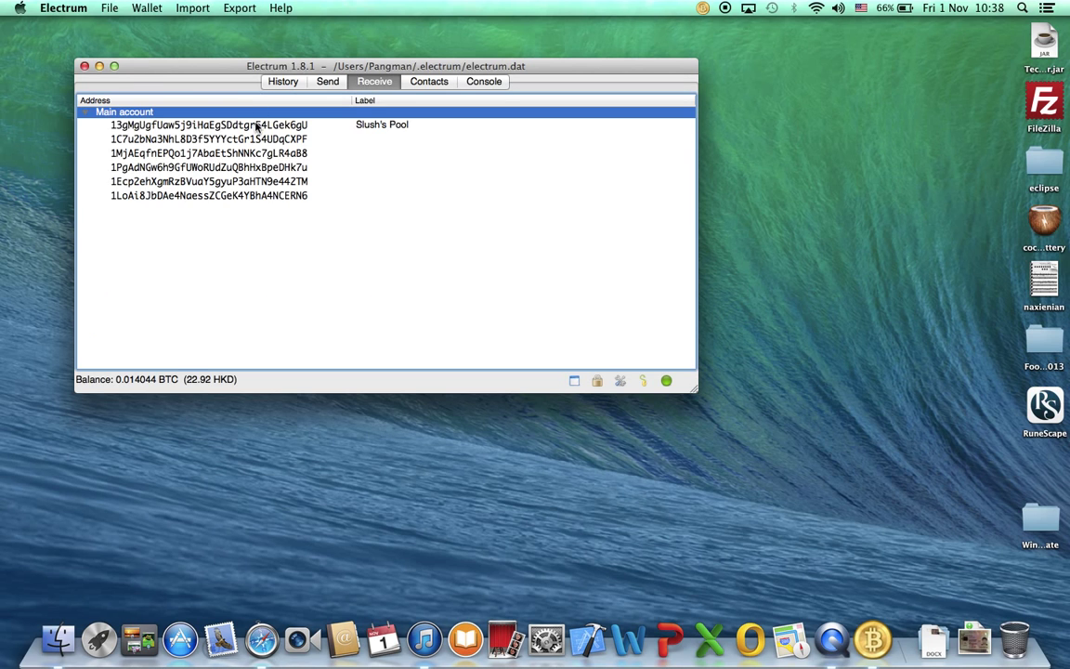
left_click(228, 120)
left_click(240, 181)
left_click(240, 195)
left_click(239, 139)
left_click(238, 152)
key("Down")
key("Down")
key("Down")
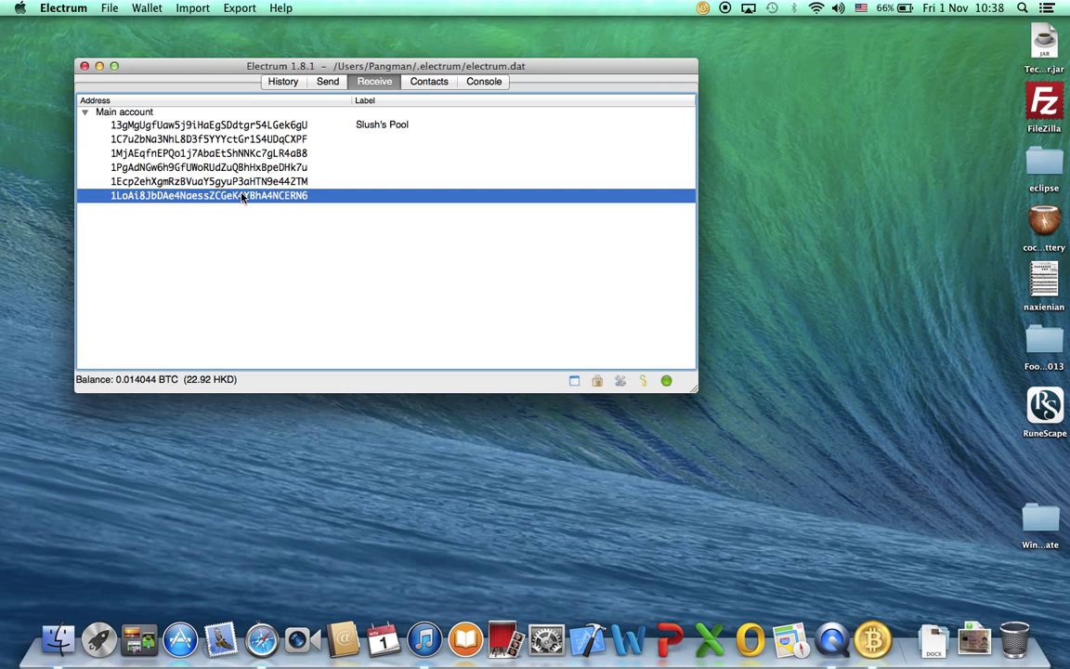
left_click(240, 140)
key("Down")
key("Down")
key("Down")
key("Down")
left_click(267, 138)
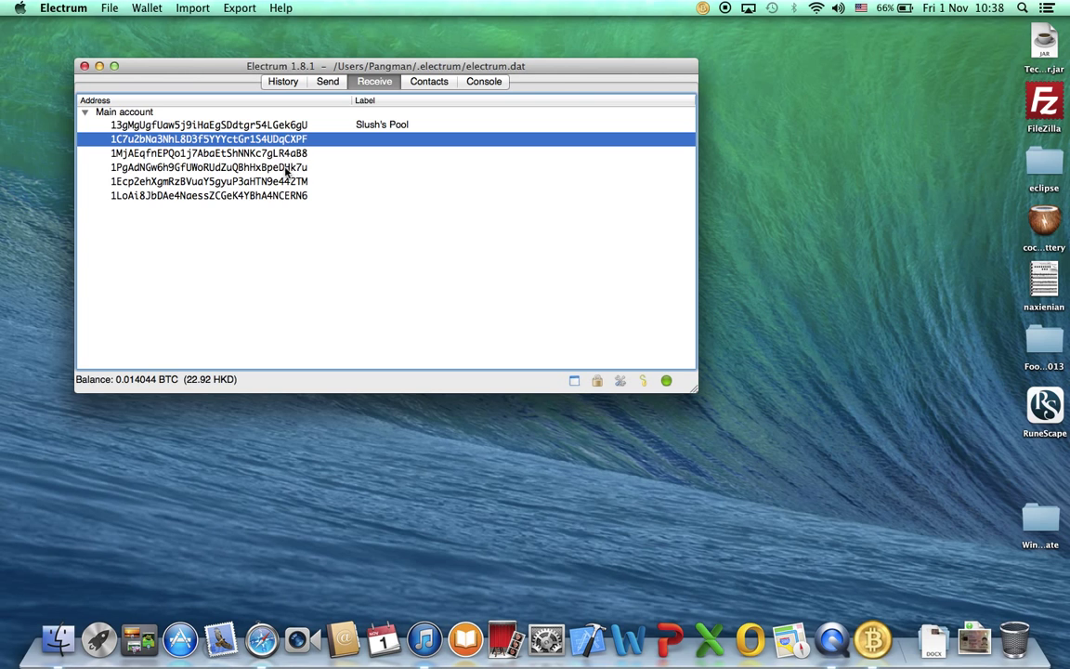
Bring up the context menu for the first address, labelled Slush's Pool.
right_click(276, 195)
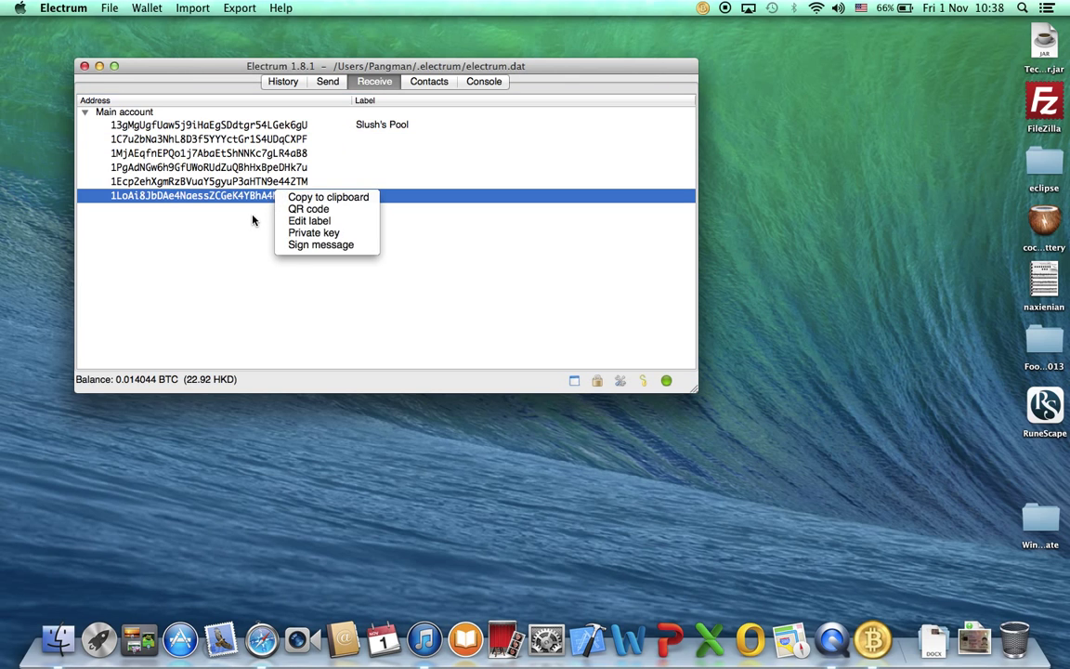
left_click(211, 123)
left_click(243, 131)
left_click(245, 136)
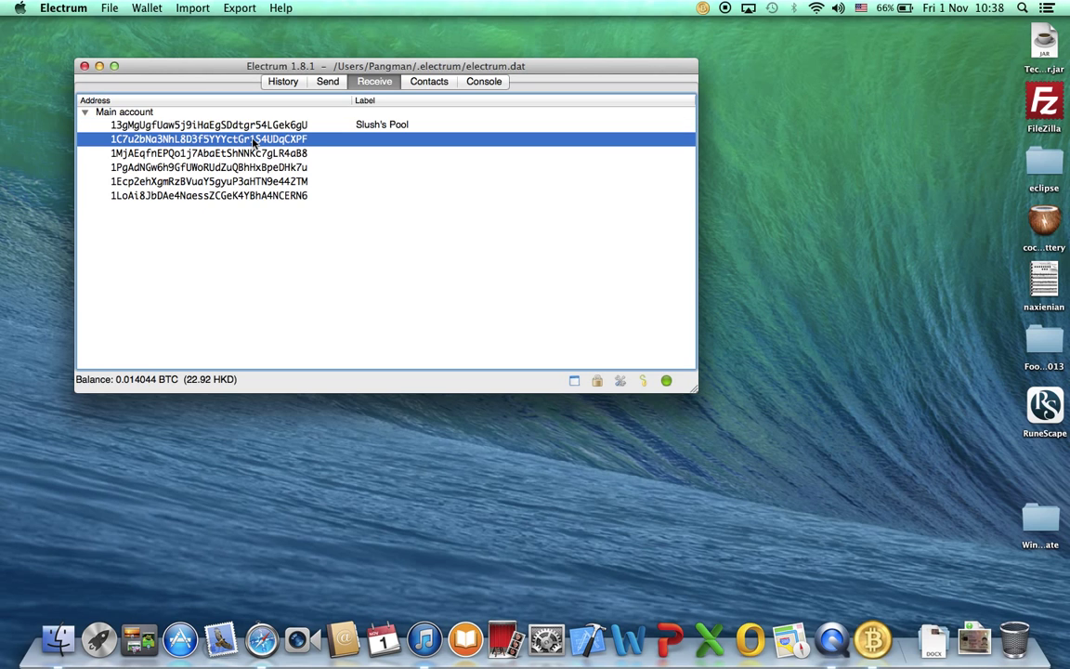
right_click(245, 136)
left_click(198, 120)
left_click(198, 122)
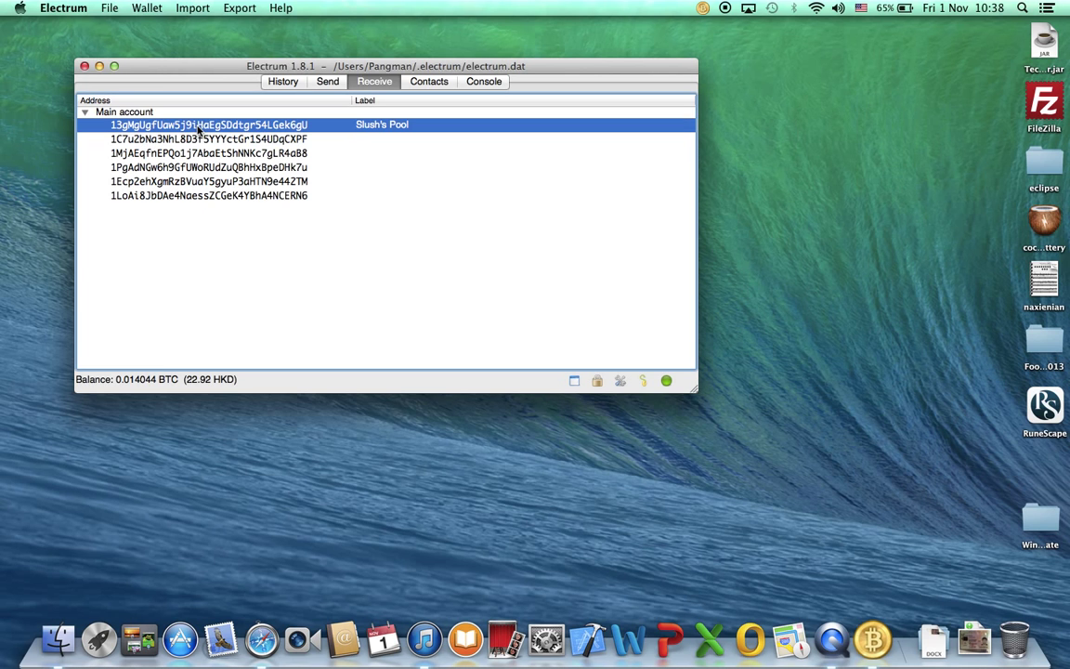
right_click(203, 127)
left_click(311, 170)
right_click(264, 124)
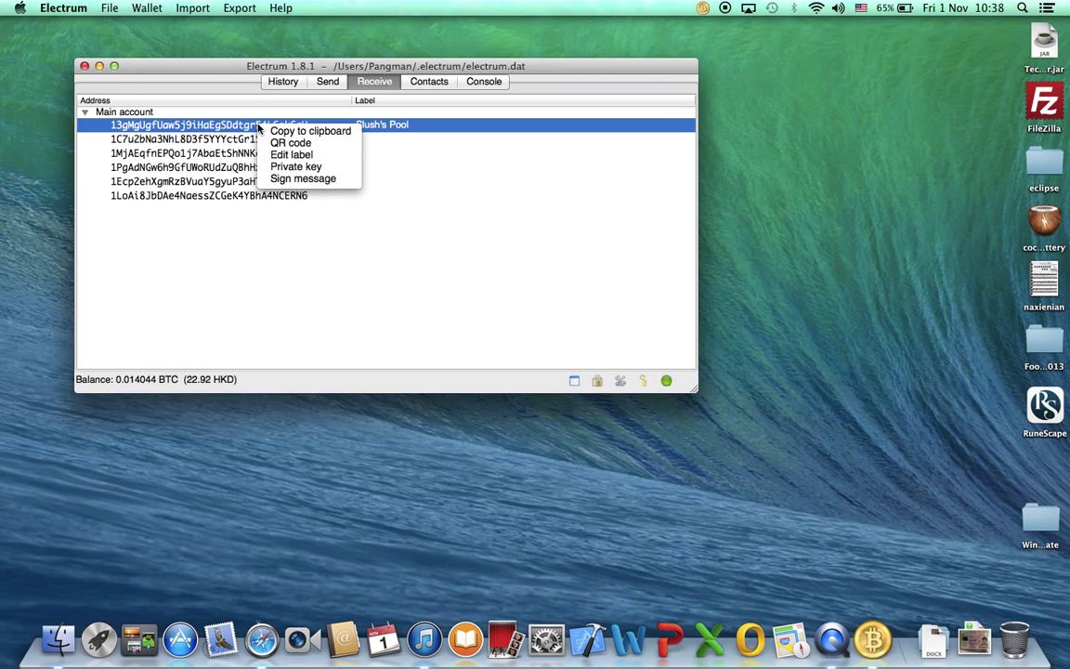
Sign the message 'Hello, / I am cxboy.' with the first address, entering the wallet password.
left_click(297, 179)
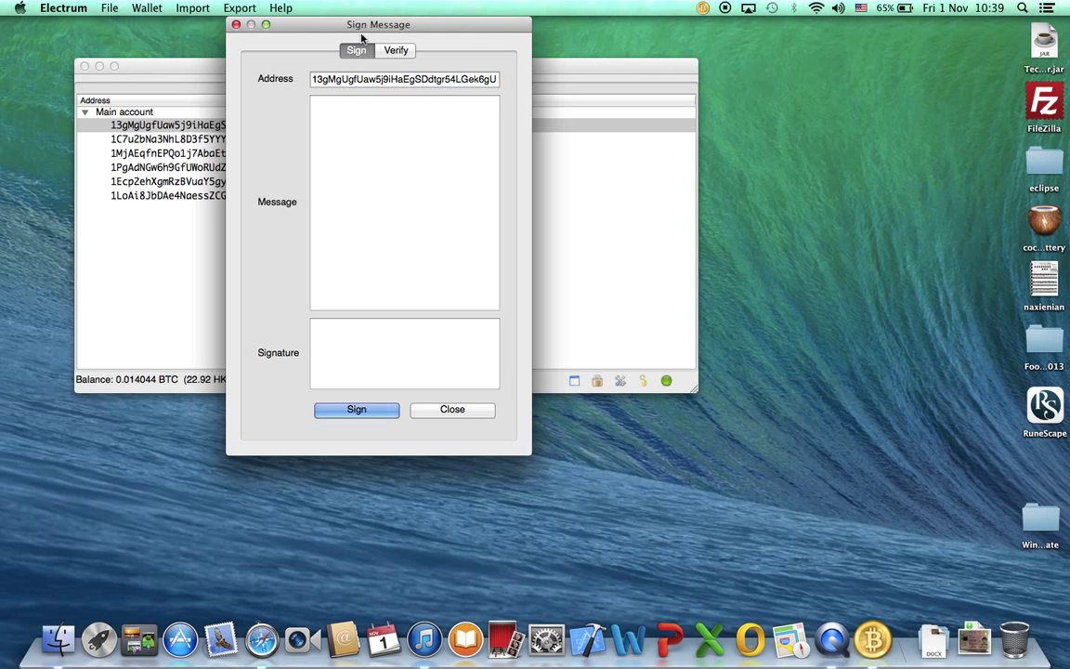
type("Hello,")
key("Return")
type("I am")
key("BackSpace")
key("BackSpace")
key("BackSpace")
key("BackSpace")
key("BackSpace")
key("BackSpace")
key("Return")
type("I am cxboy.")
left_click(343, 331)
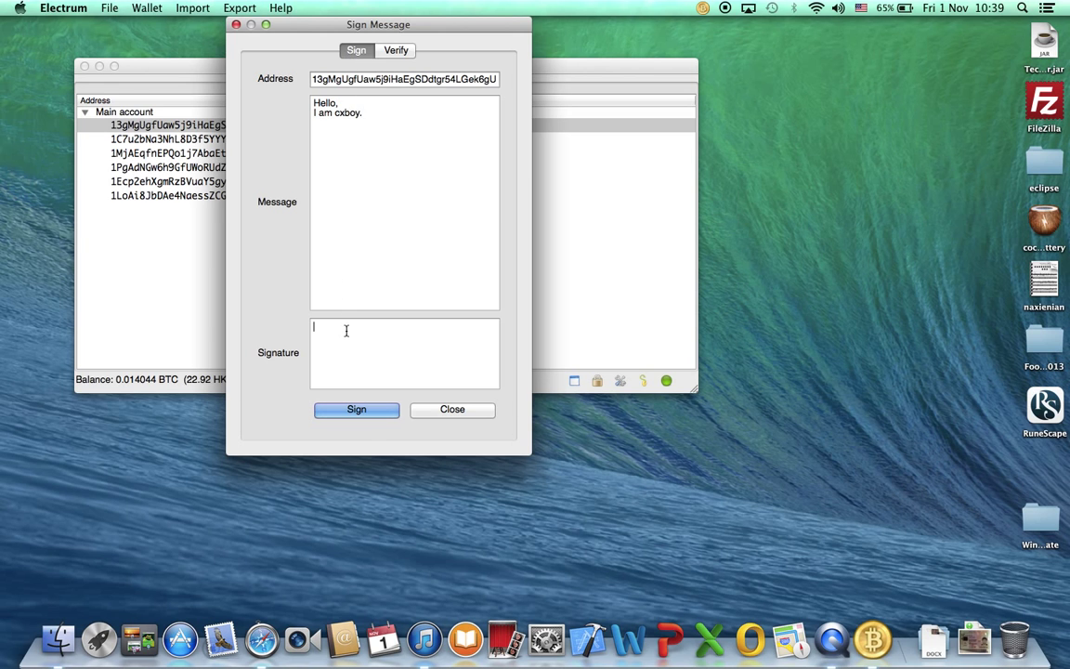
left_click(354, 410)
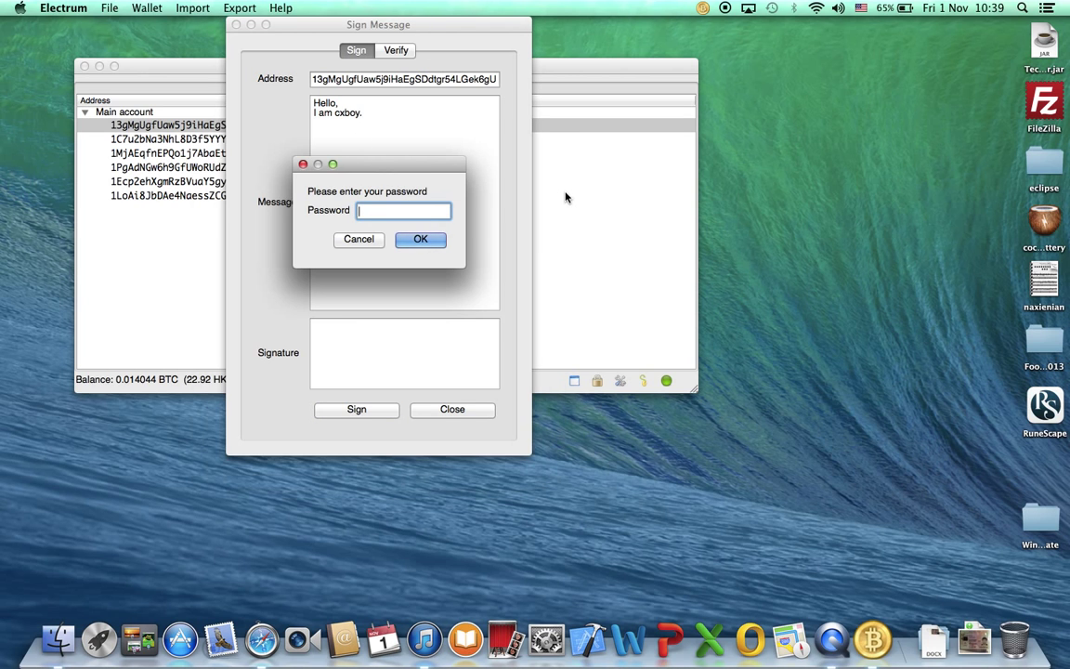
type("••••••")
key("Return")
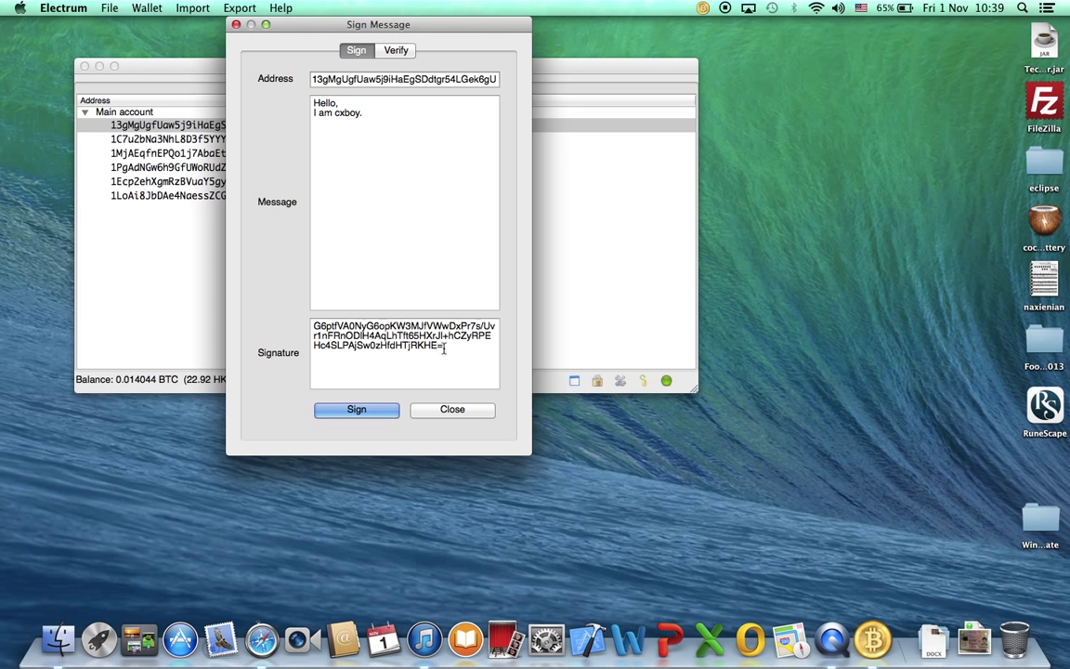
Select and copy the generated signature text.
left_click_drag(432, 345, 282, 323)
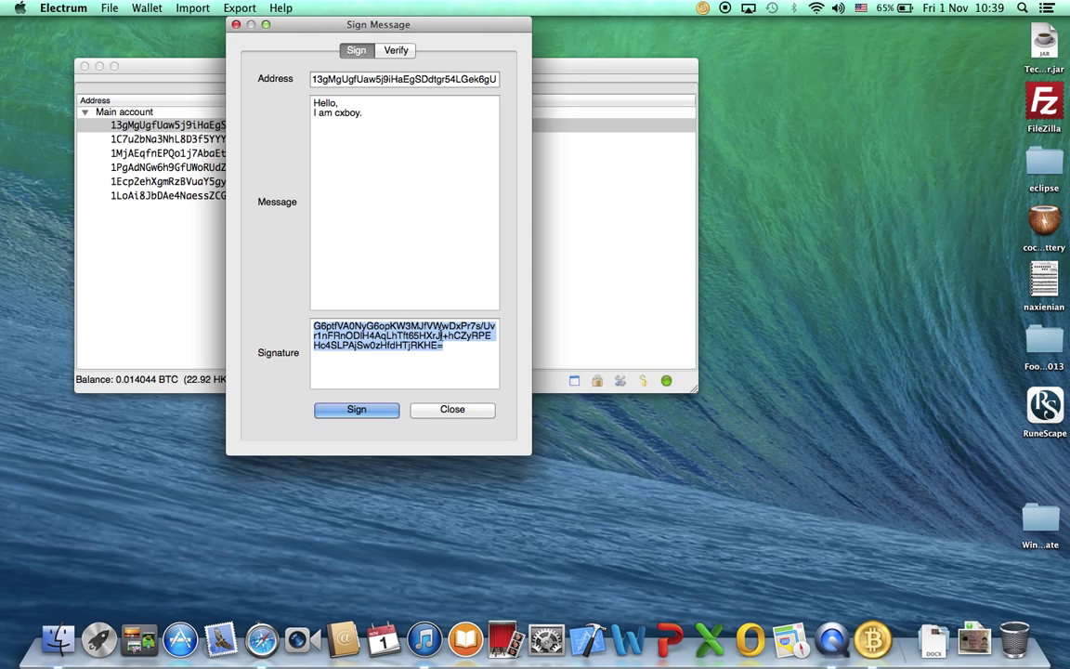
left_click(451, 343)
left_click_drag(453, 344, 313, 324)
left_click(454, 349)
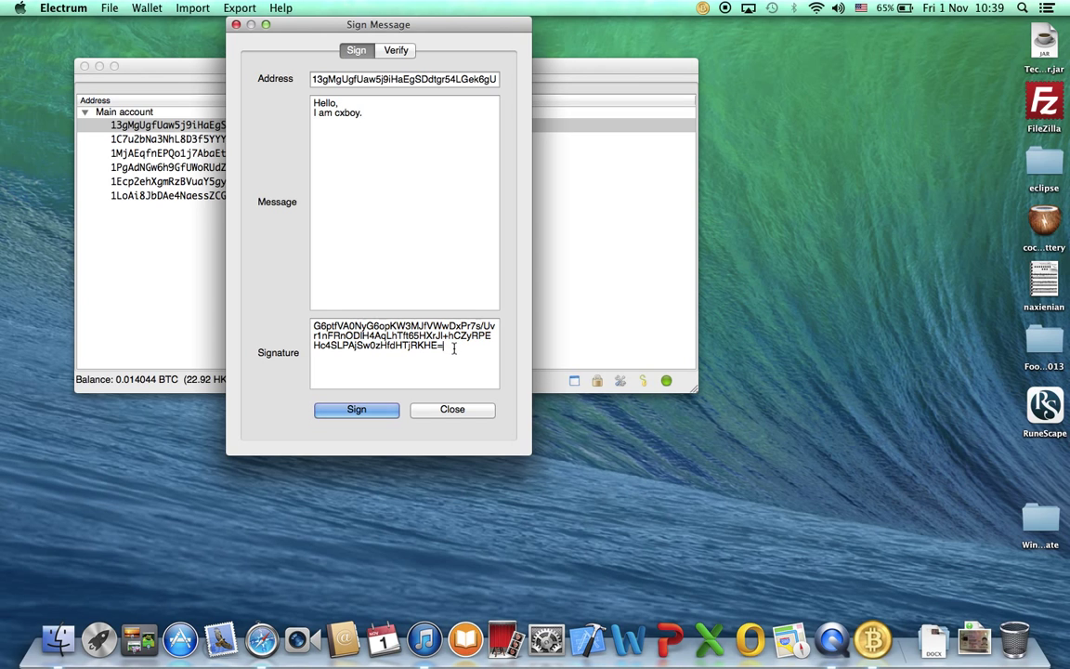
key("super+a")
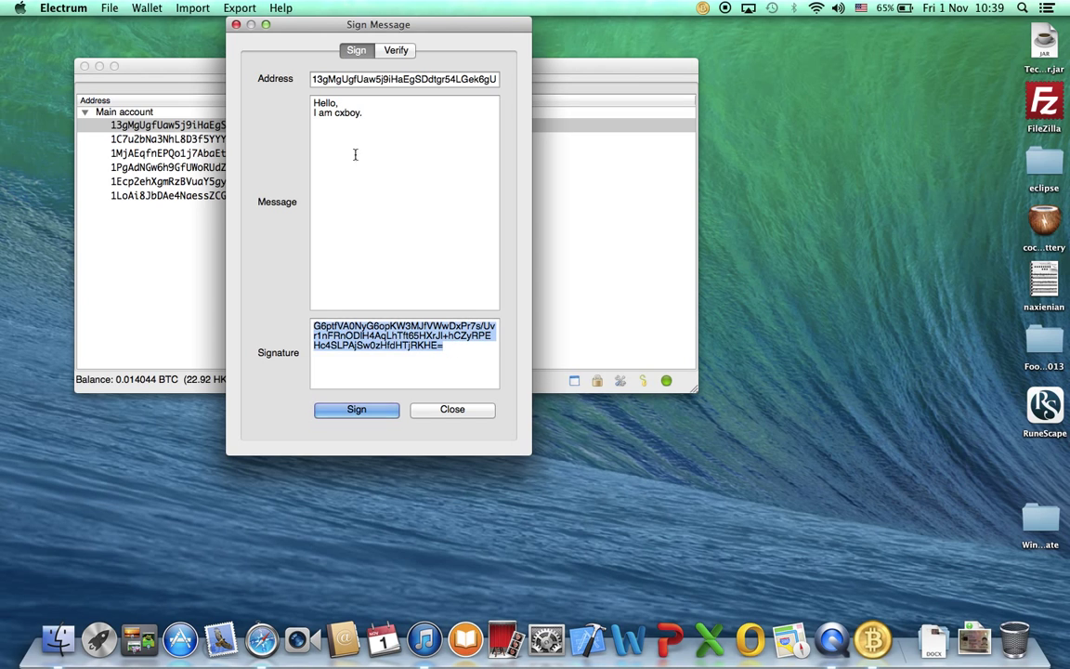
left_click(378, 345)
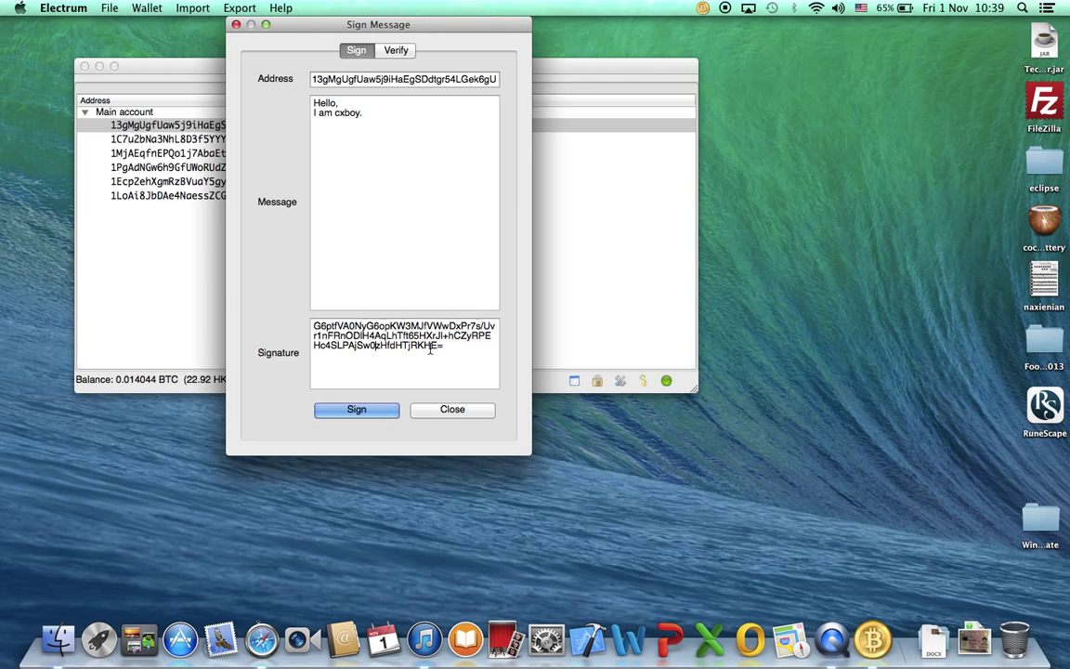
key("super+a")
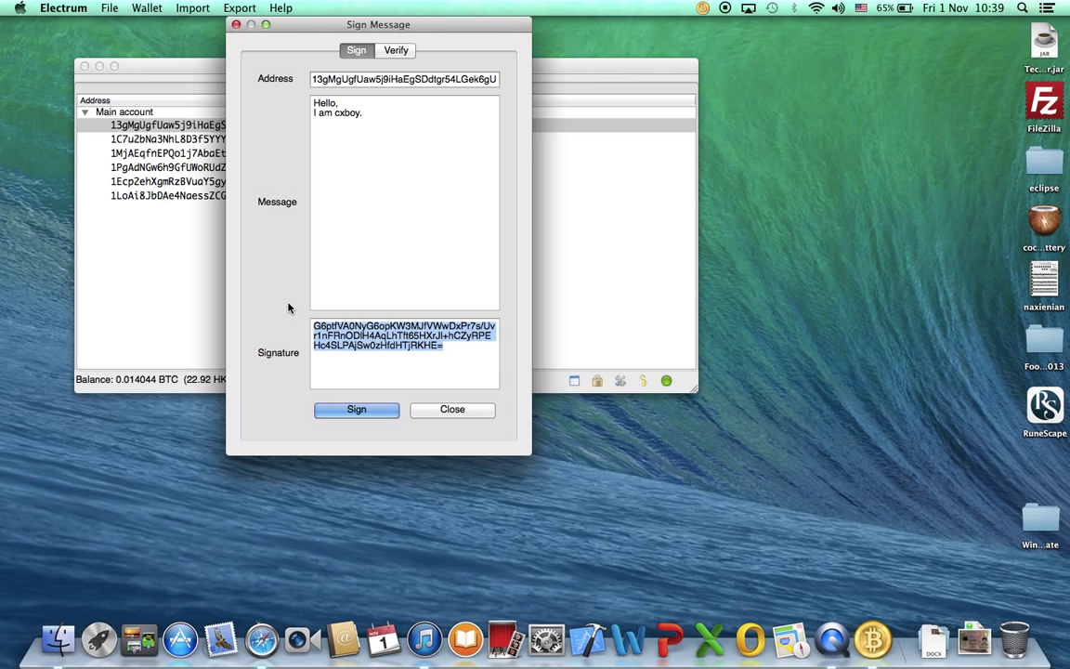
mouse_move(363, 126)
left_mouse_down()
mouse_move(339, 104)
mouse_move(397, 99)
left_mouse_up()
left_click_drag(314, 78, 560, 78)
left_click(409, 170)
left_click(390, 367)
key("super+a")
key("super+c")
Switch to Verify mode and paste the signature into the Signature box.
left_click(396, 52)
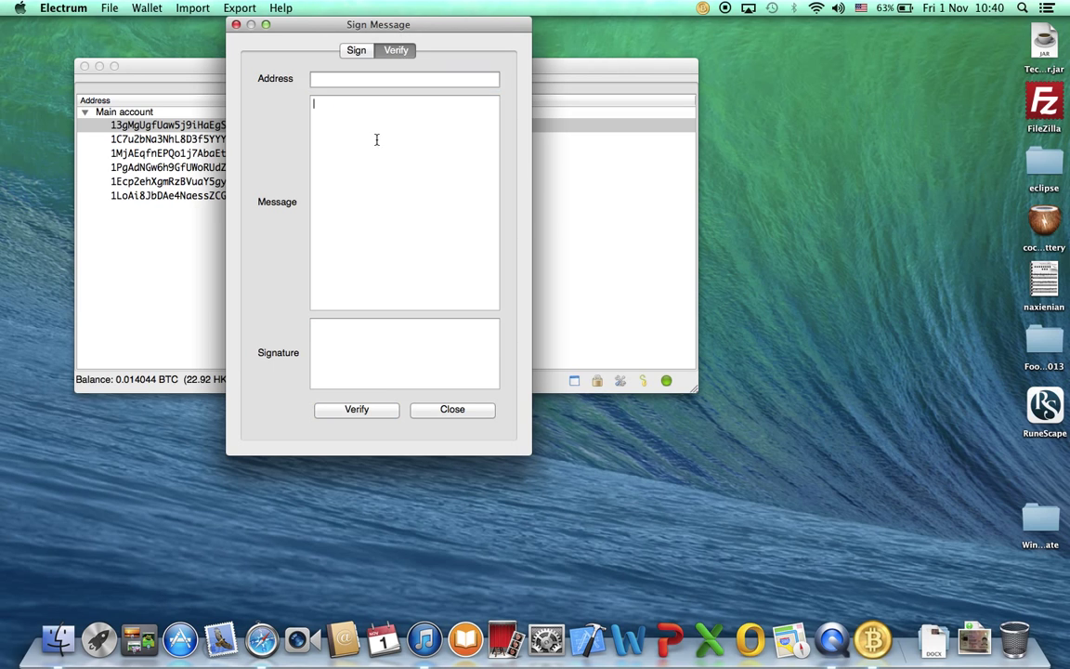
left_click(348, 377)
key("super+v")
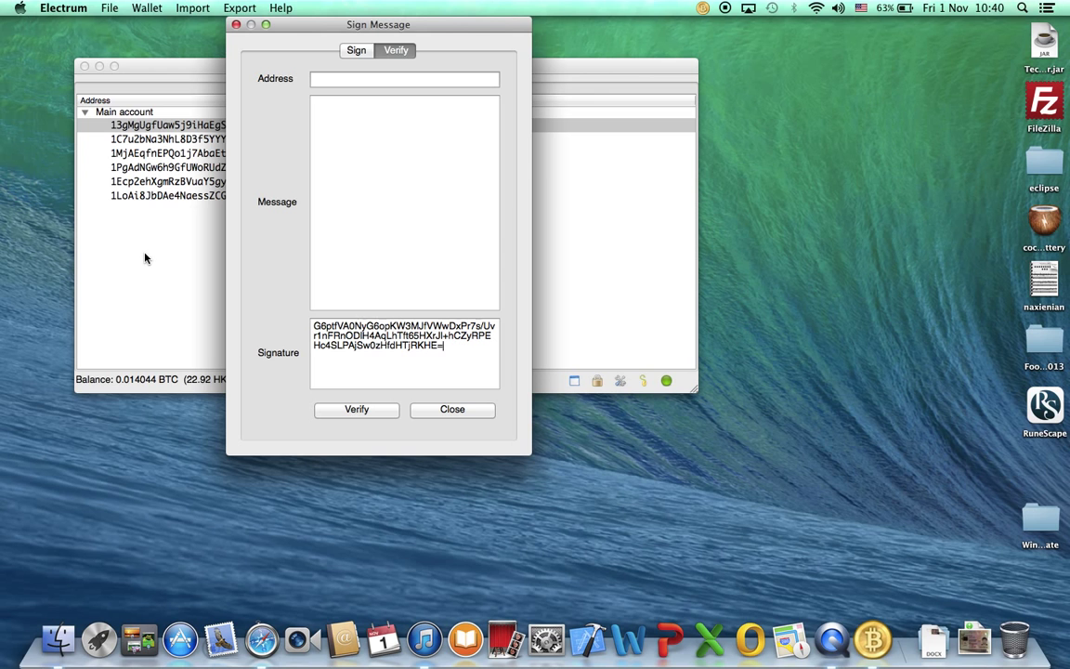
Open mining.bitcoin.cz in Safari and go to its My account page.
left_click(261, 639)
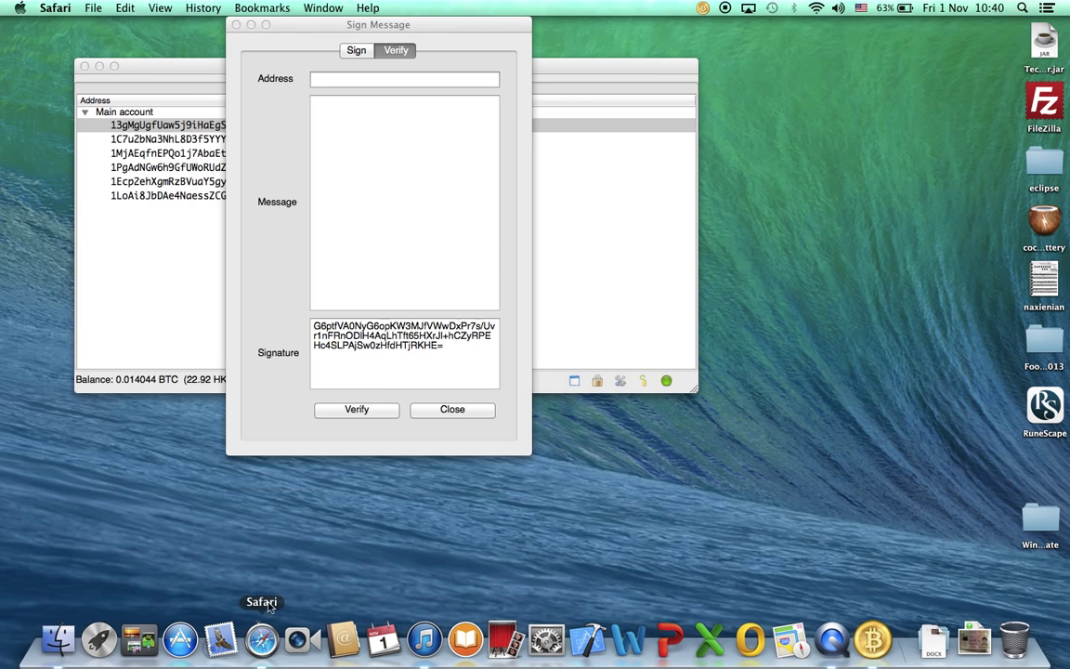
type("mining.bitcoin.cz")
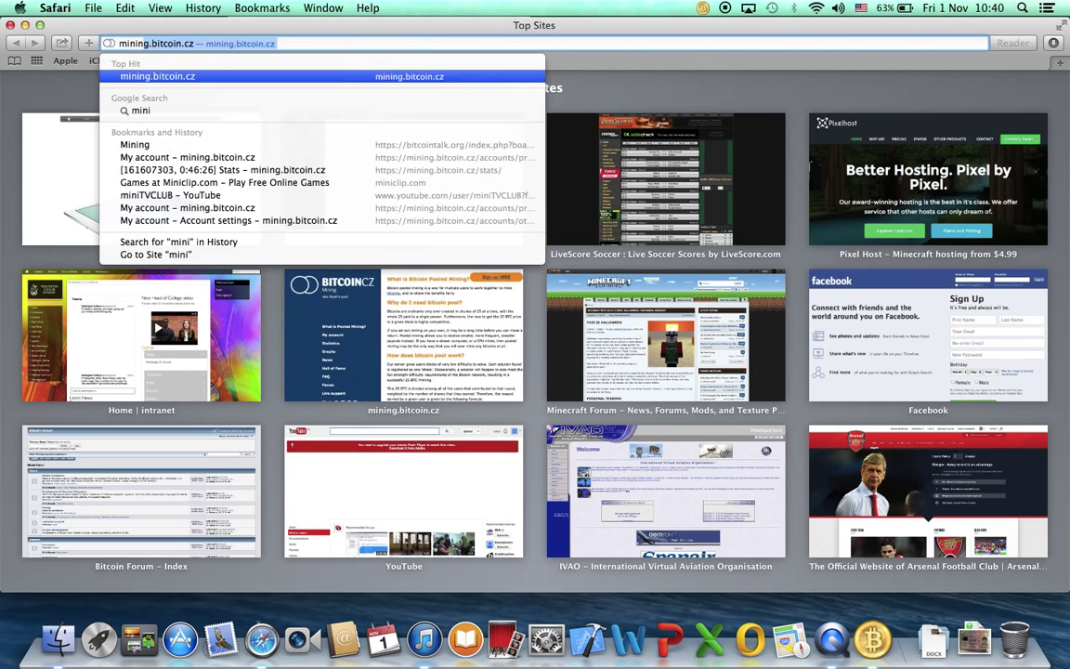
key("Return")
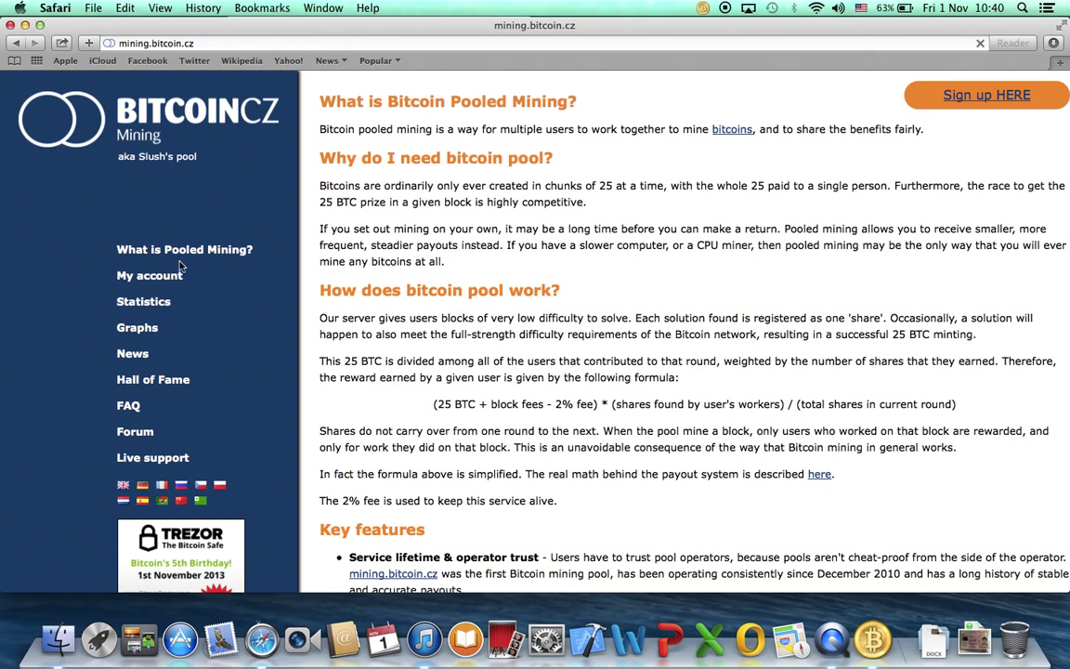
left_click(154, 276)
Copy the pool's payout Bitcoin address and paste it into Electrum's Address field.
left_click(486, 172)
double_click(486, 173)
key("super+c")
key("ctrl+Right")
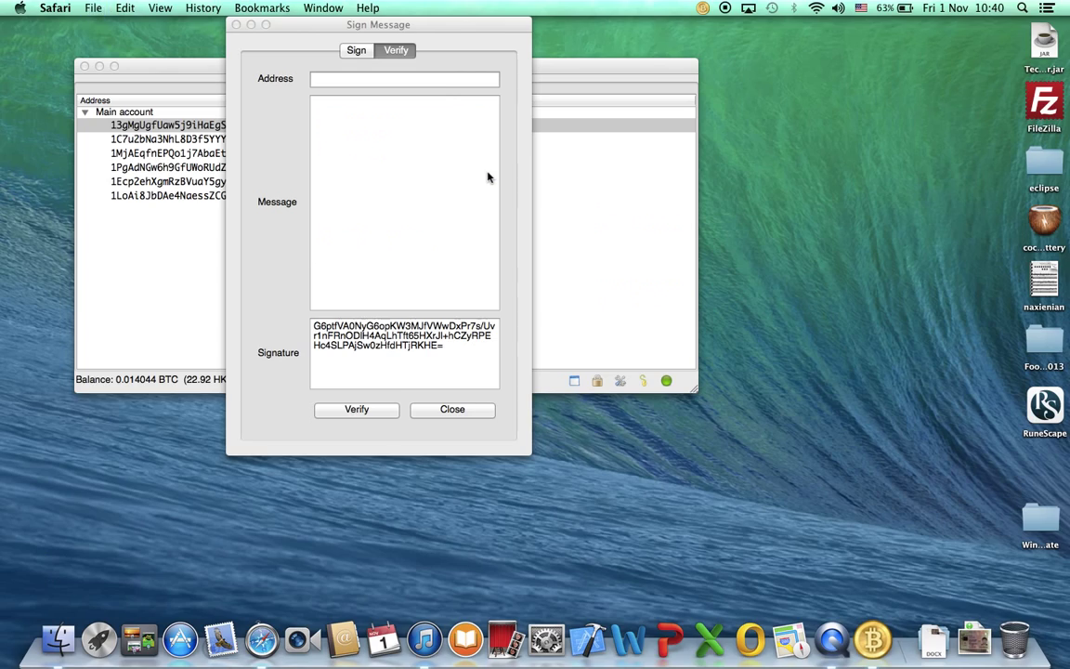
left_click(367, 81)
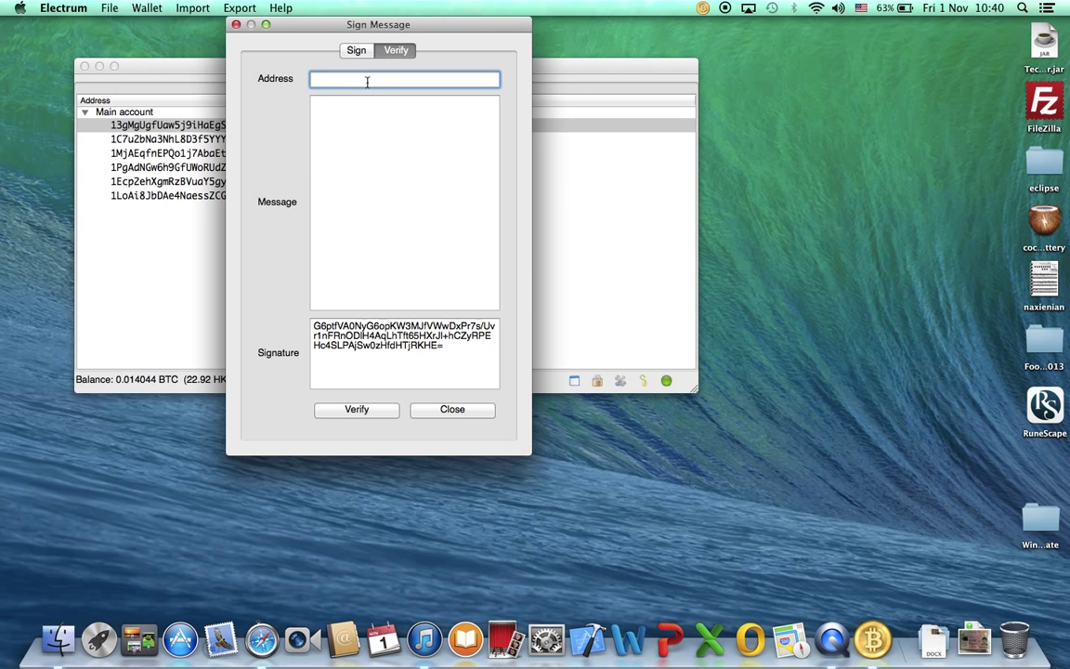
key("super+v")
Enter 'Hello, / I am cxboy.' as the message and verify the signature successfully.
left_click(431, 132)
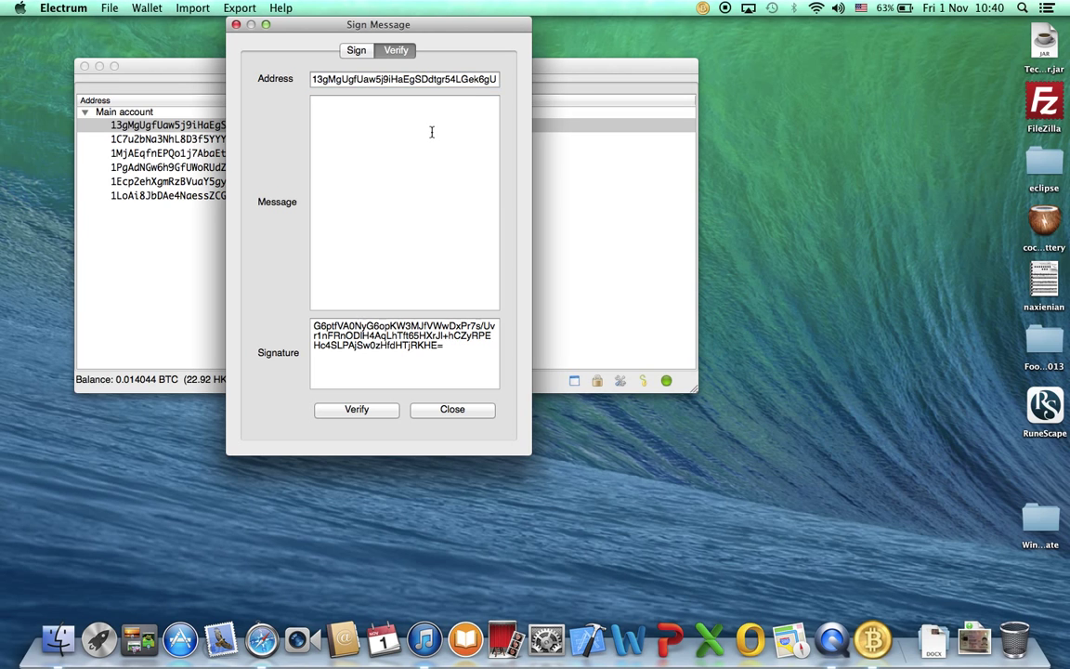
type("Hello,")
key("Return")
type("I am cxboy.")
left_click(384, 411)
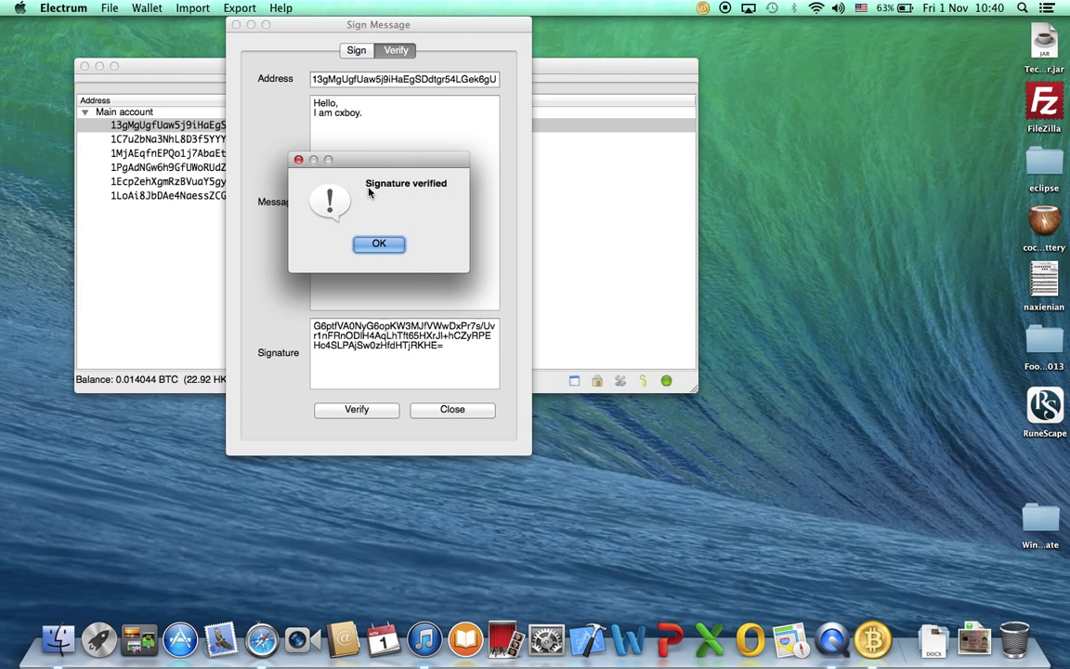
left_click(379, 243)
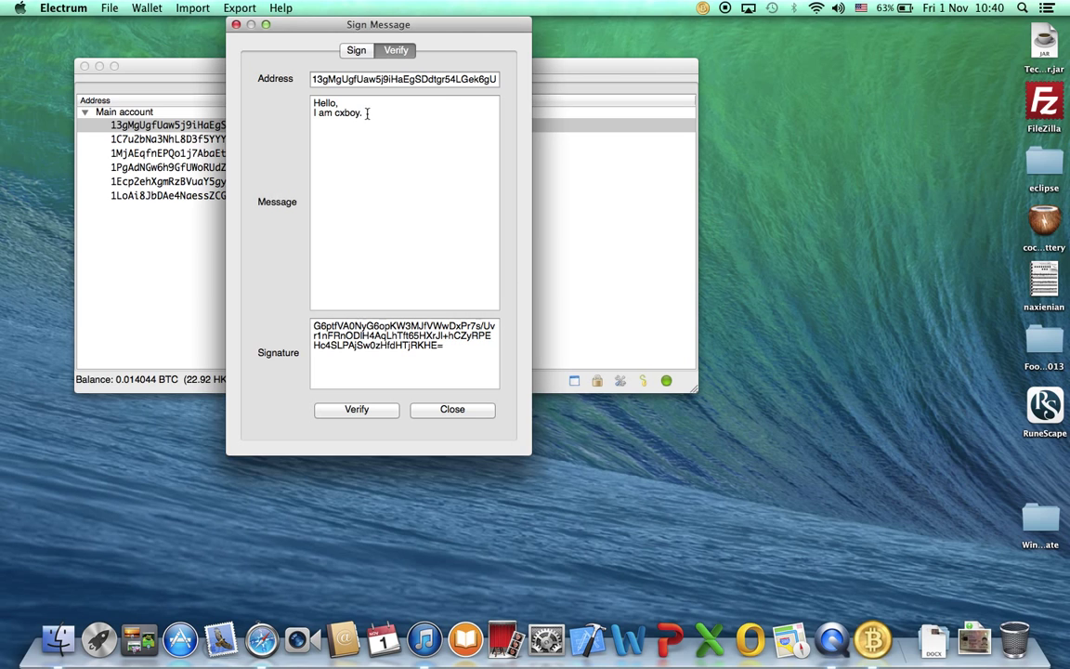
Change the message to 'I am not cxboy' and verify again, getting a wrong-signature error.
left_click_drag(367, 113, 320, 114)
type("am not cxboy")
left_click(366, 412)
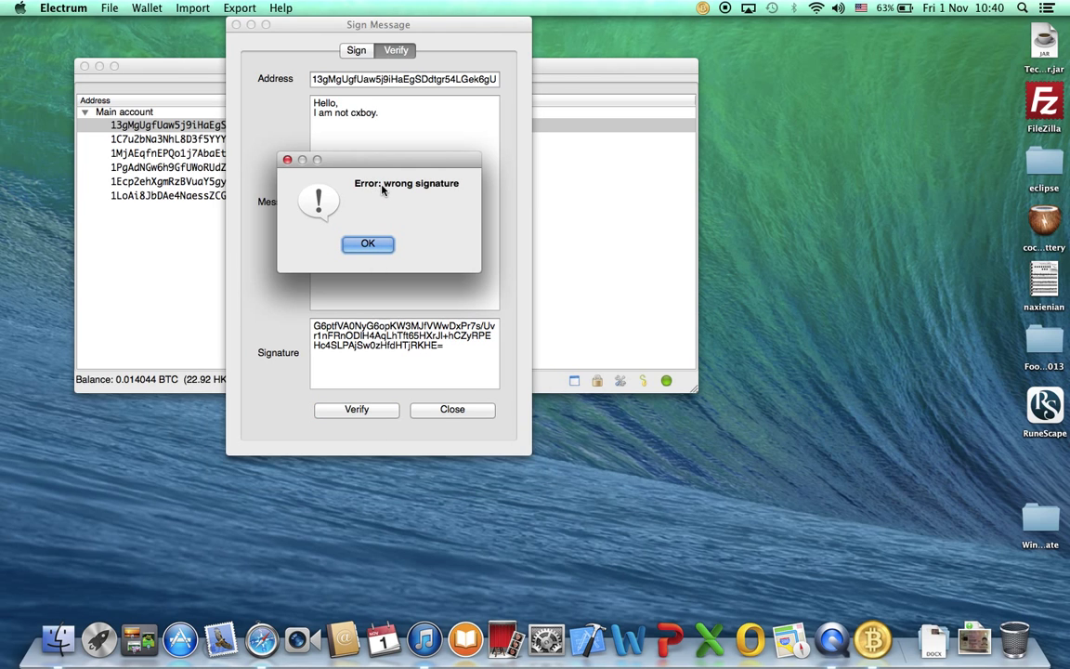
left_click(368, 242)
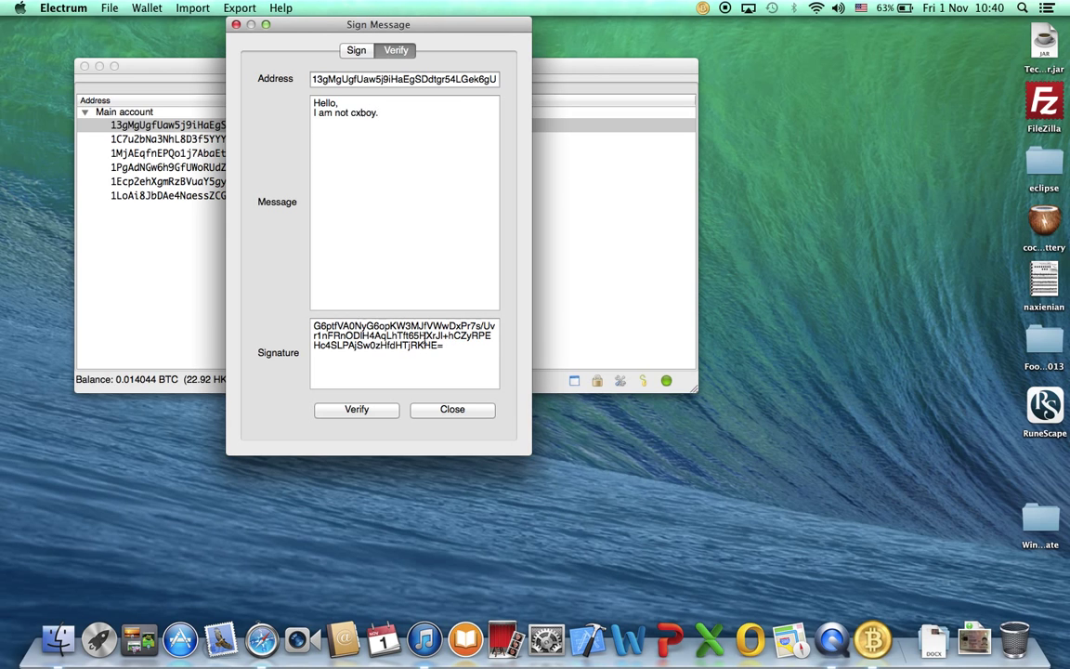
Select the signature and the whole message text in the verify form.
triple_click(437, 335)
left_click_drag(381, 112, 234, 39)
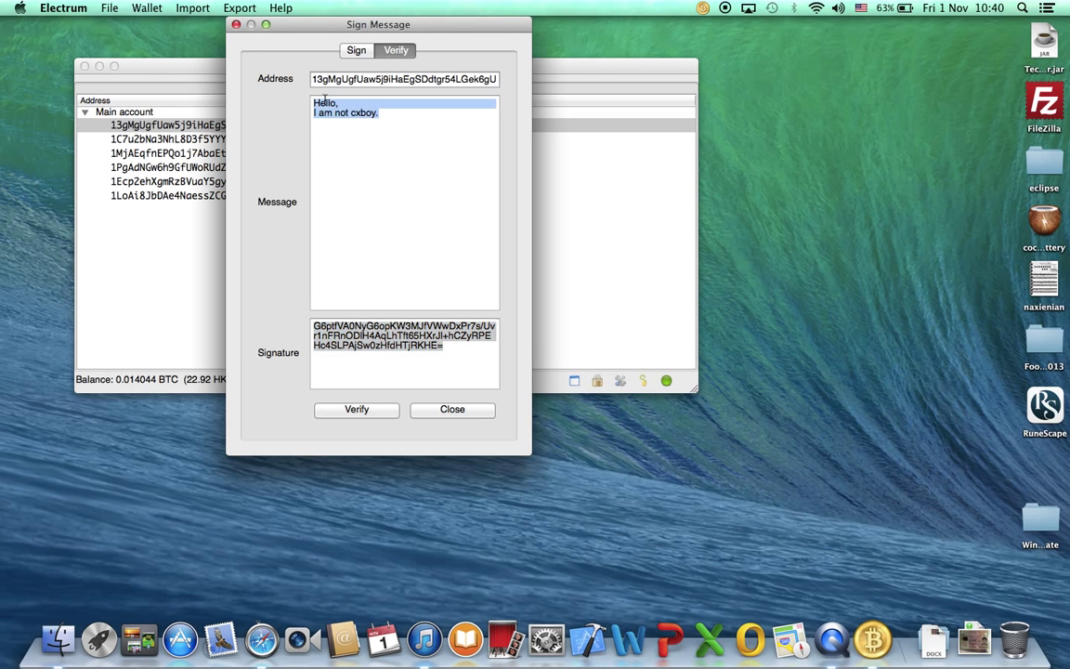
left_click(392, 110)
left_click_drag(410, 110, 234, 65)
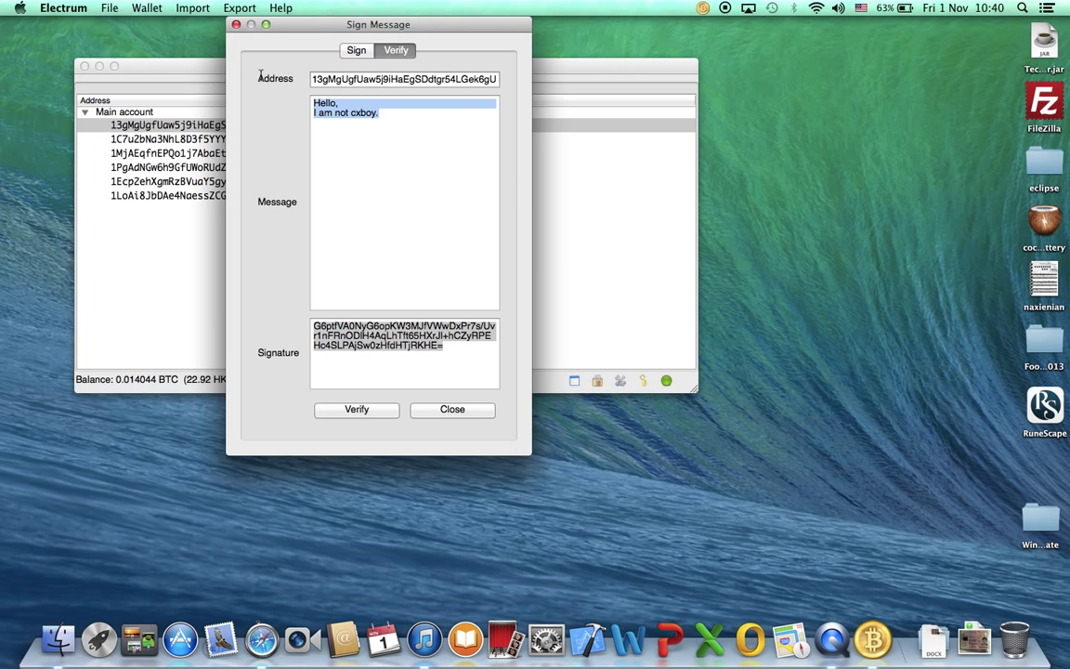
left_click(398, 112)
left_click_drag(398, 113, 214, 49)
In the console, begin signmessage(' with the pasted wallet address, then open a second argument.
left_click(453, 410)
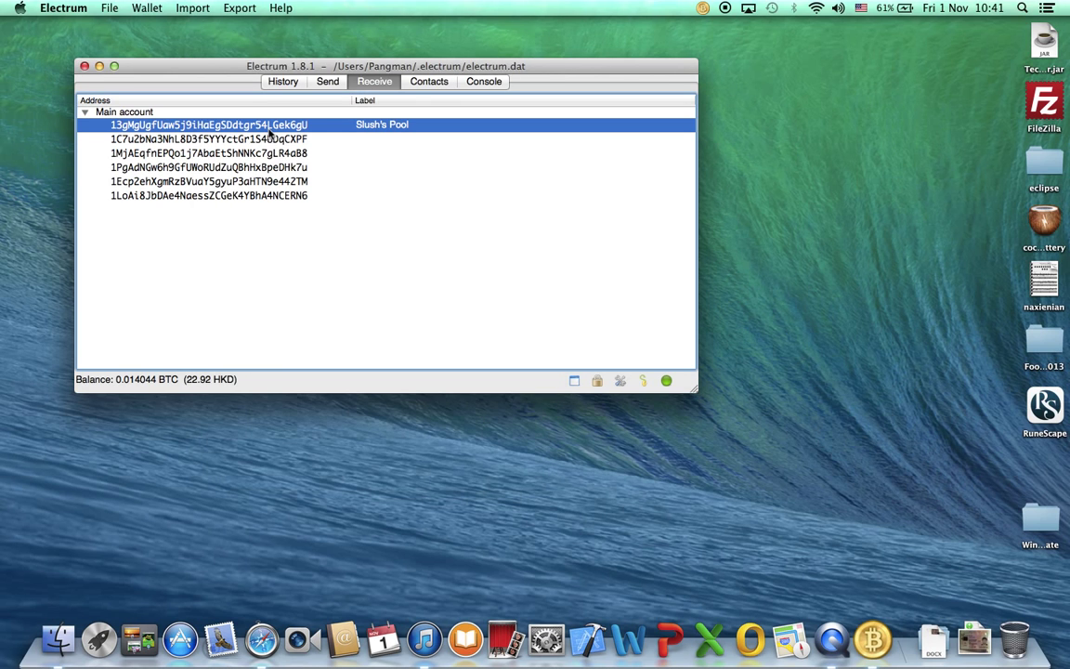
left_click(484, 80)
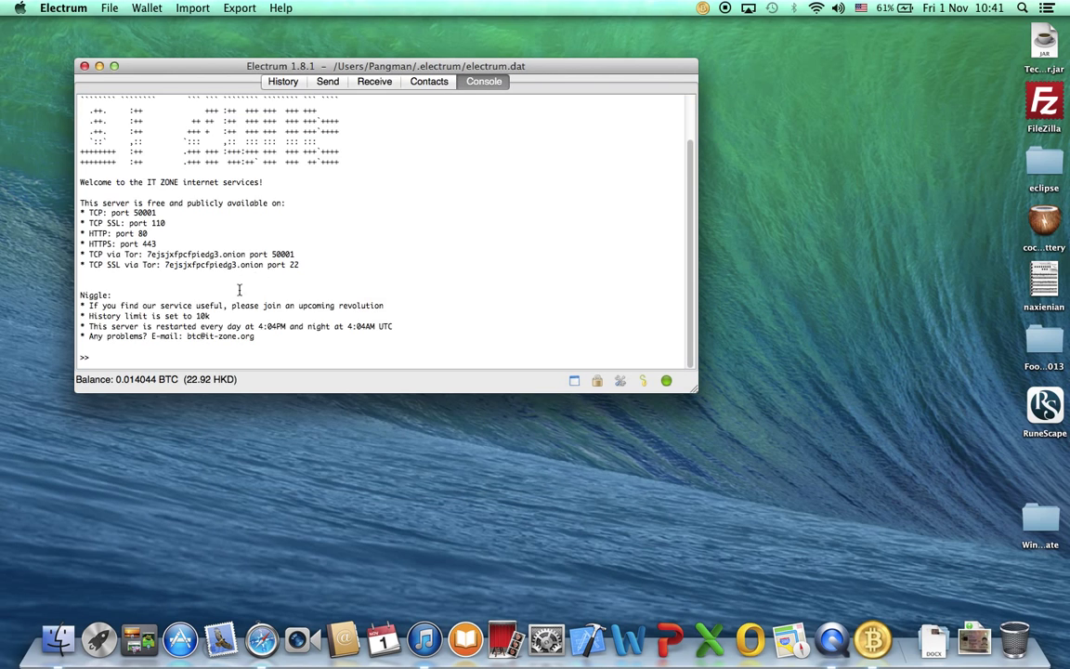
type("signmessage('")
key("super+v")
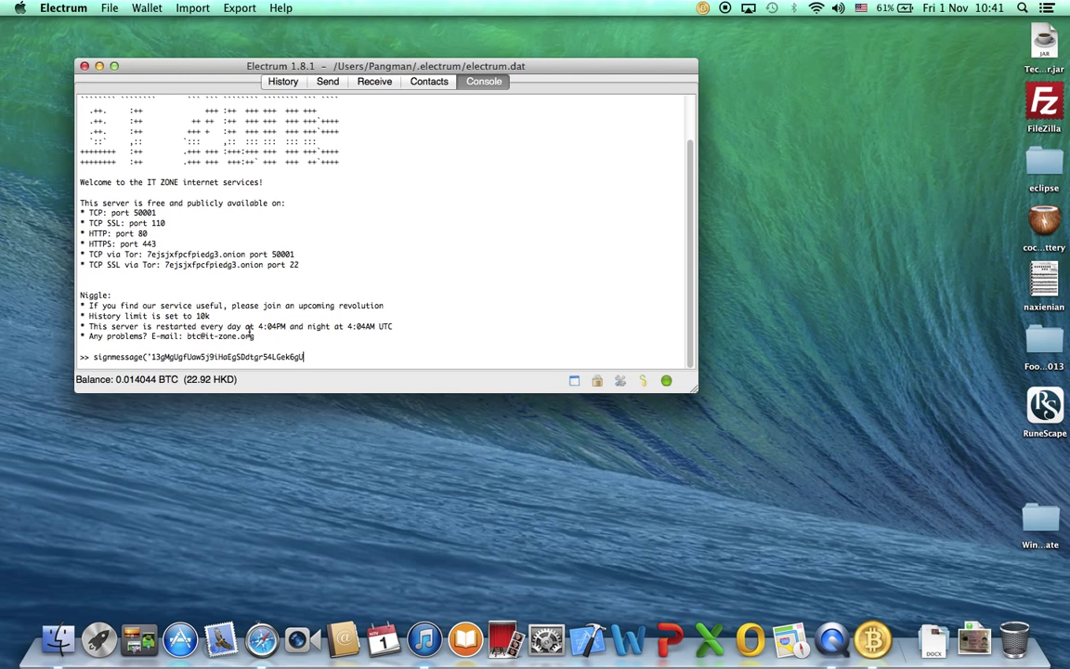
type("', '")
left_click_drag(147, 357, 182, 347)
left_click_drag(304, 358, 141, 359)
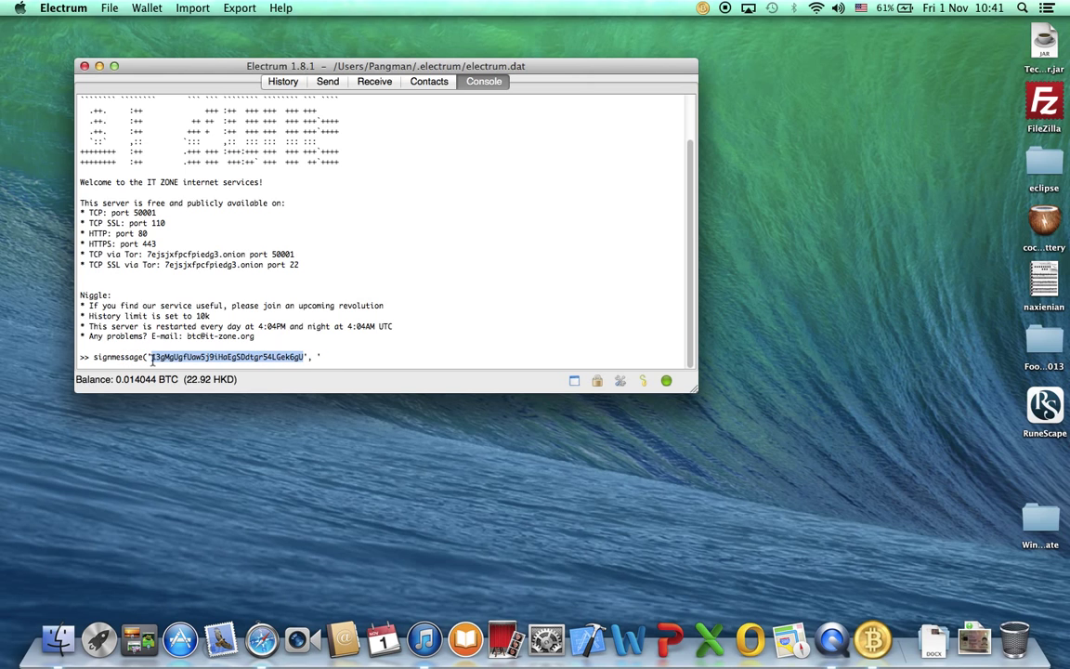
Add the 'Hello' argument after the address, removing a stray space and period.
left_click(309, 357)
type(",")
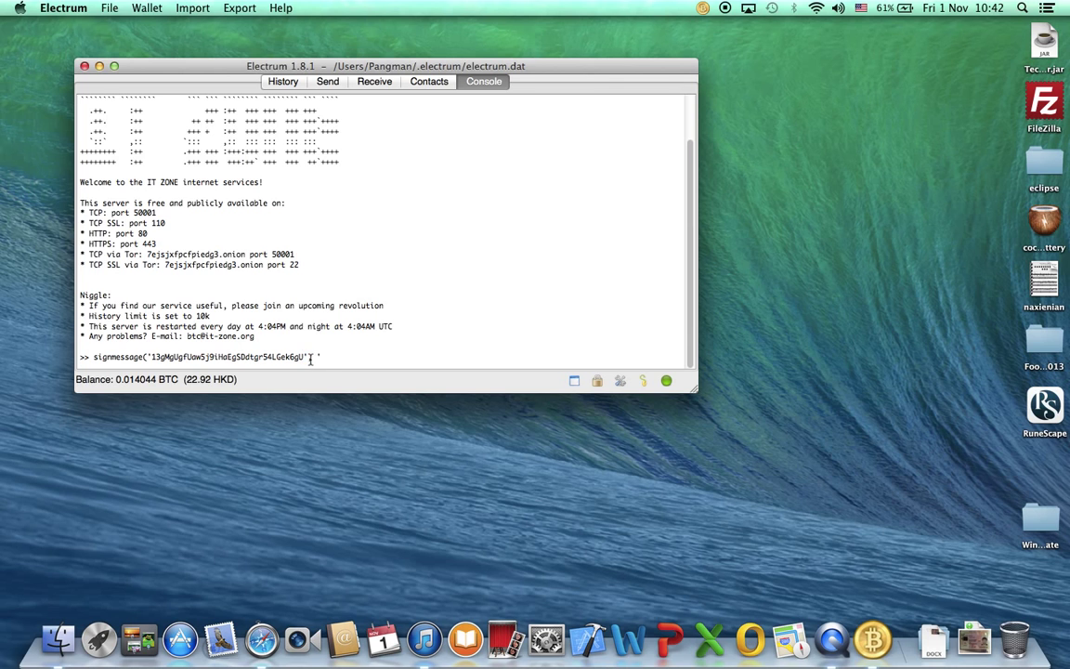
type("'")
key("BackSpace")
key("BackSpace")
type("'Hello")
key("BackSpace")
Finish the message with \nI am cxboy', correcting typos around the line break.
type("\\")
type("n")
type("zi")
type("i")
key("BackSpace")
key("BackSpace")
key("BackSpace")
type("Ia")
key("BackSpace")
type("am cxboy'")
left_click_drag(339, 357, 396, 359)
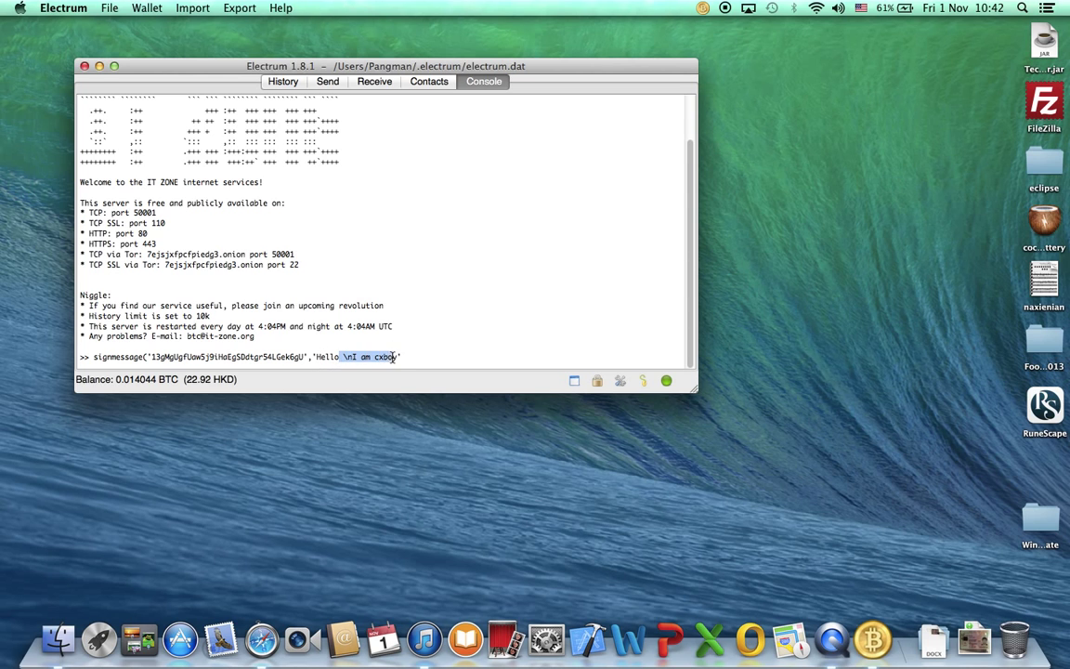
left_click(355, 358)
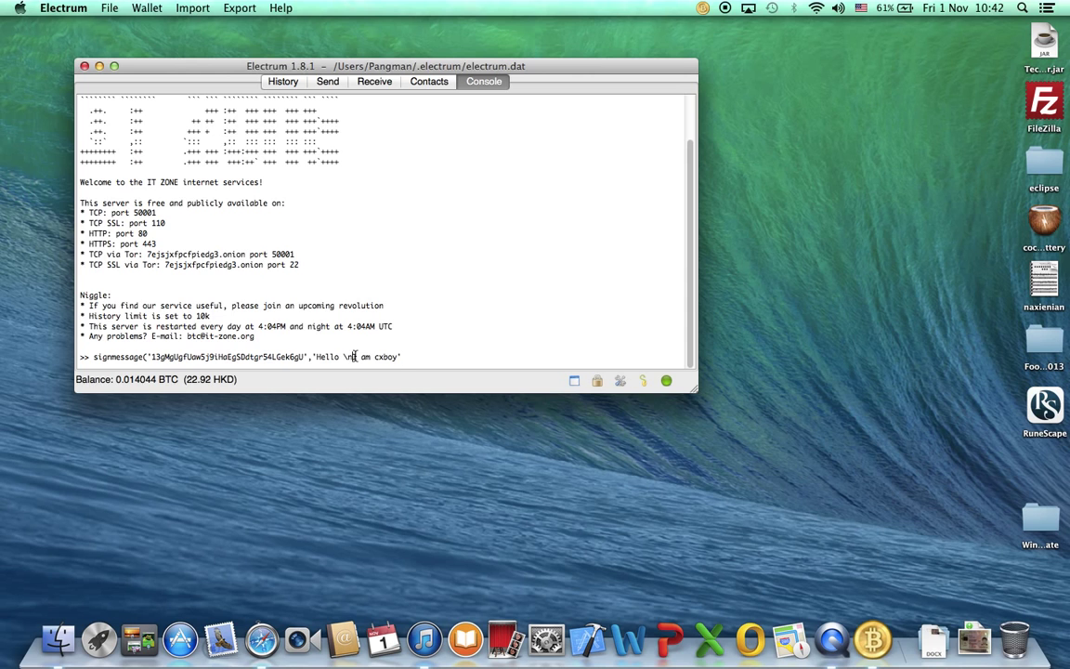
type("I")
left_click(409, 357)
Run signmessage, enter the wallet password, and select the returned base64 signature.
key("Return")
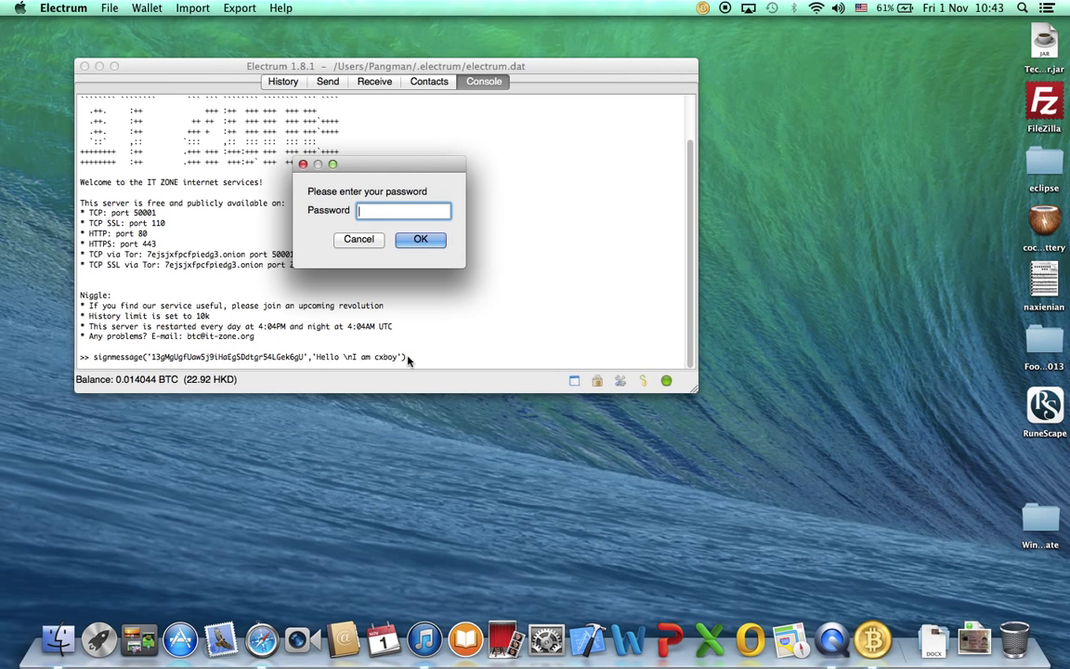
type("••••")
key("Return")
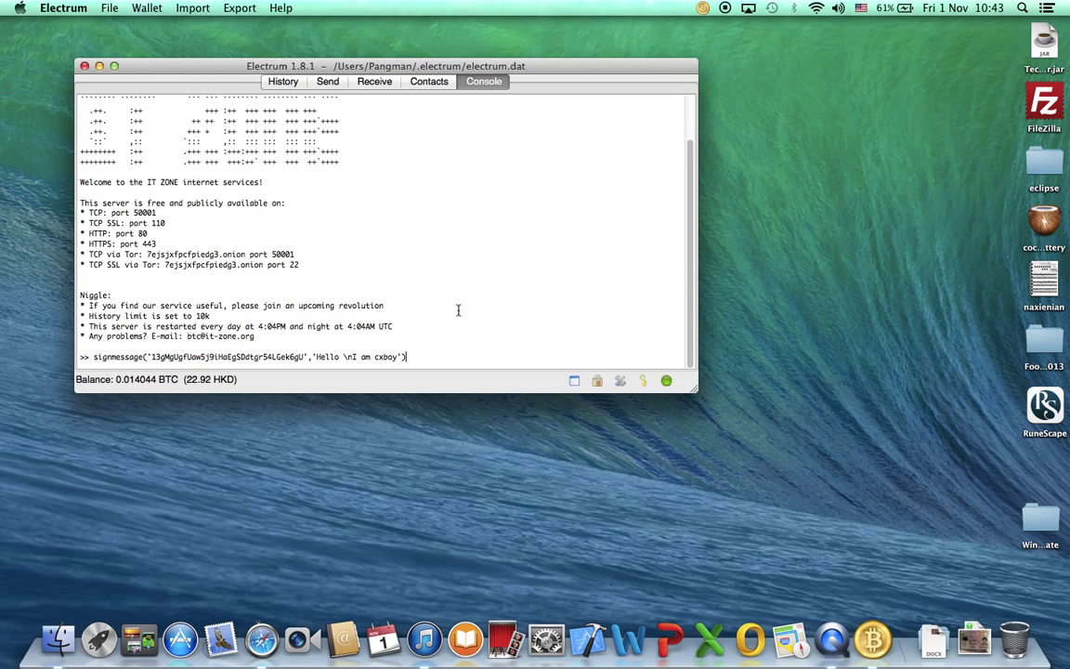
mouse_move(488, 348)
left_mouse_down()
mouse_move(320, 331)
mouse_move(83, 348)
left_mouse_up()
key("super+c")
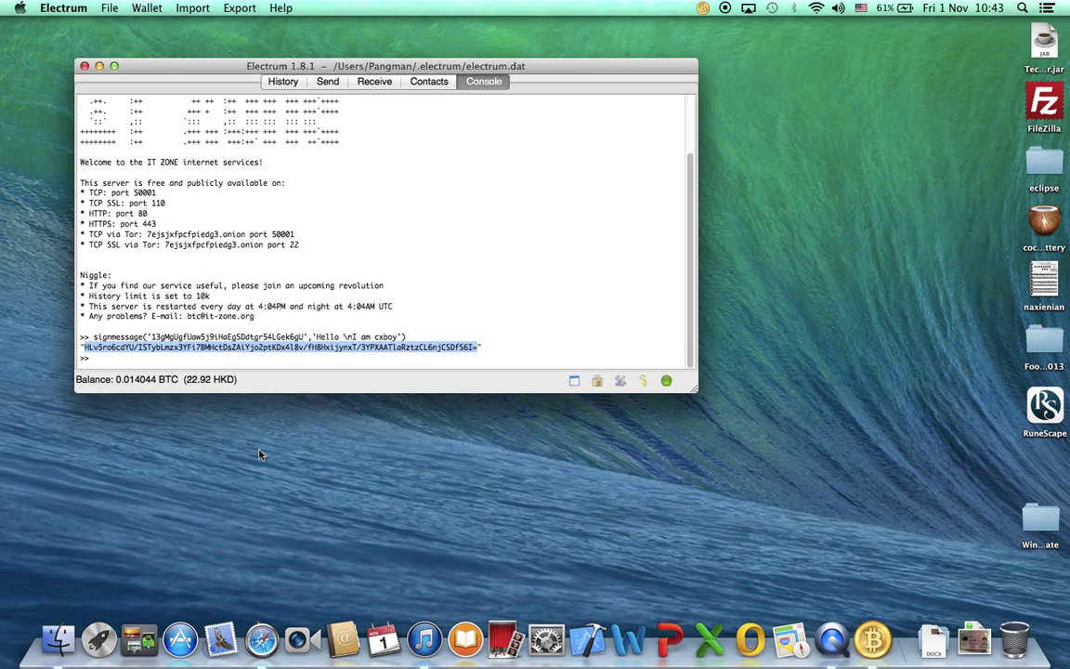
Launch TextEdit and paste the wallet address into a new blank note.
key("super+space")
type("note")
key("BackSpace")
key("BackSpace")
key("BackSpace")
key("BackSpace")
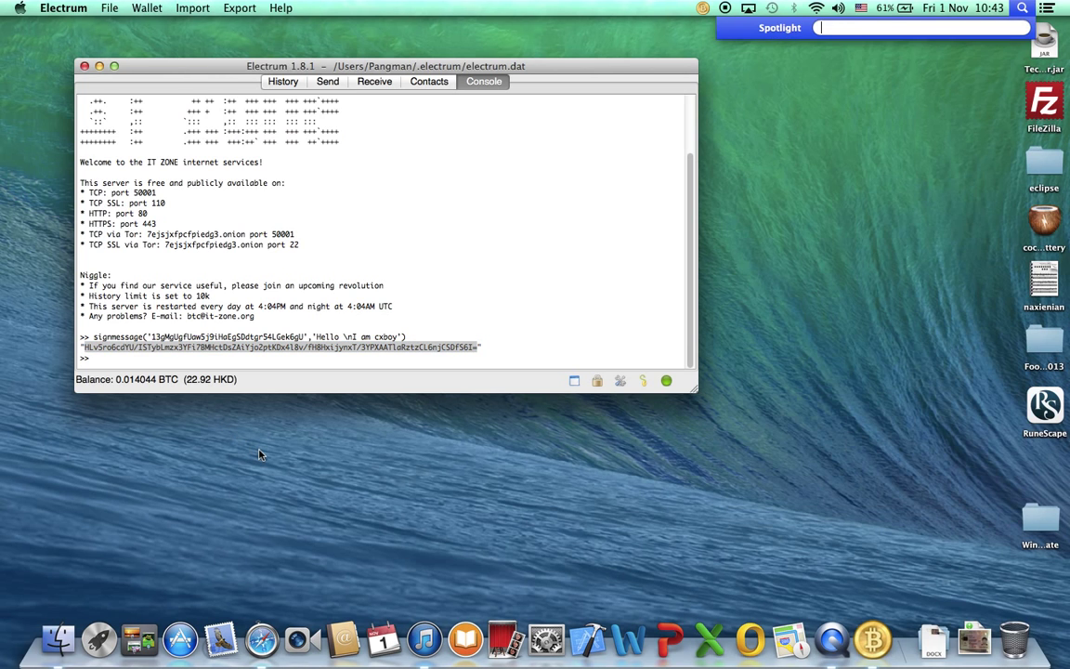
type("tex")
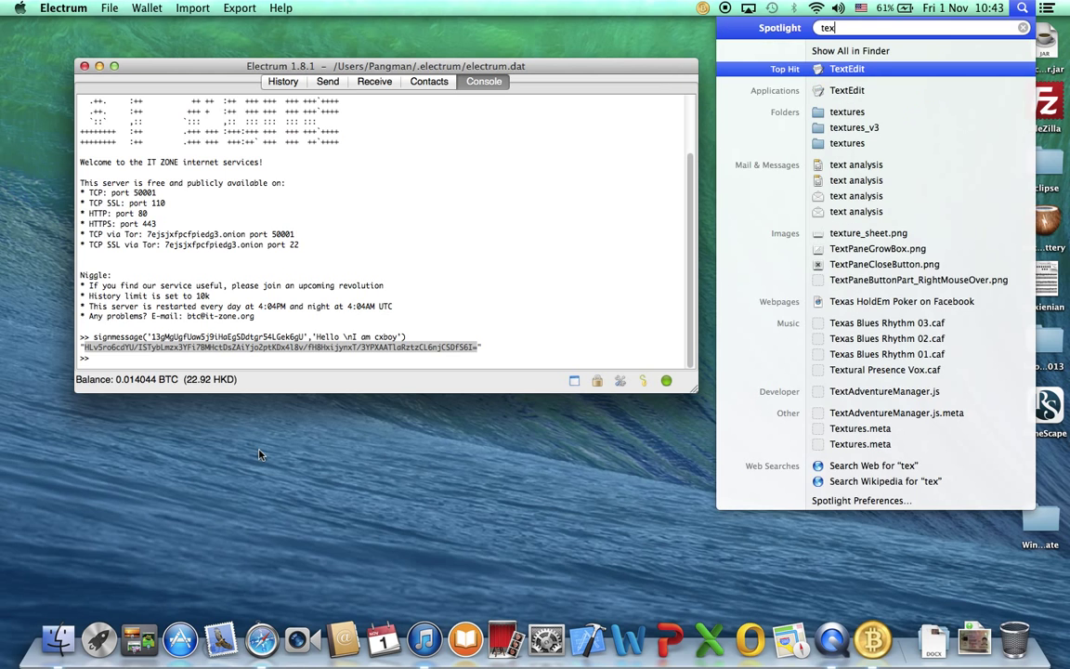
key("Return")
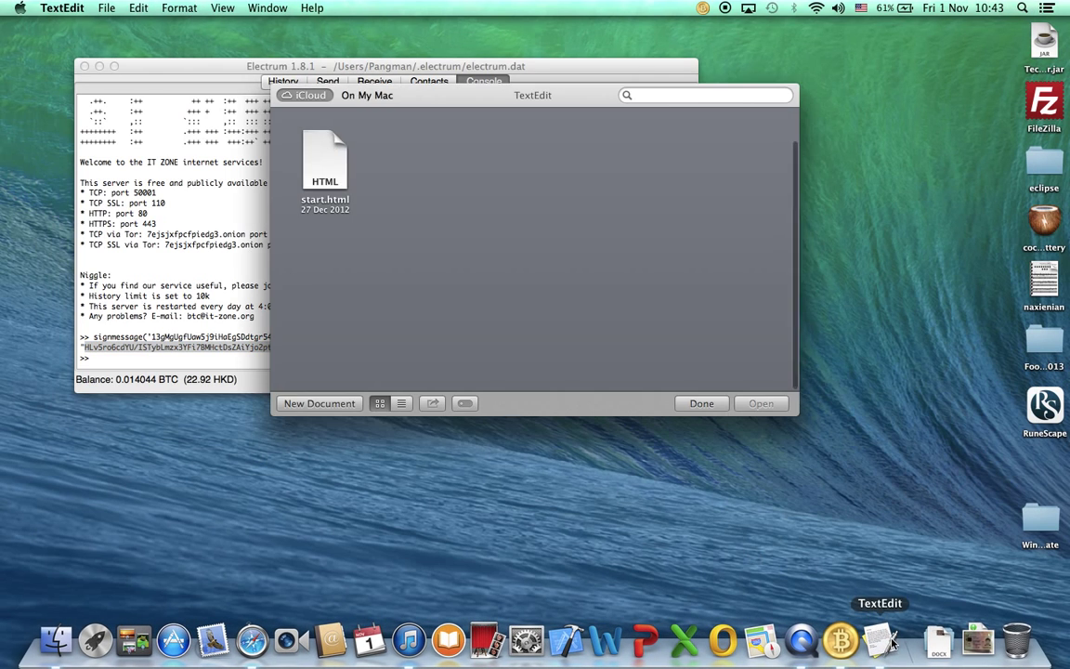
left_click(319, 403)
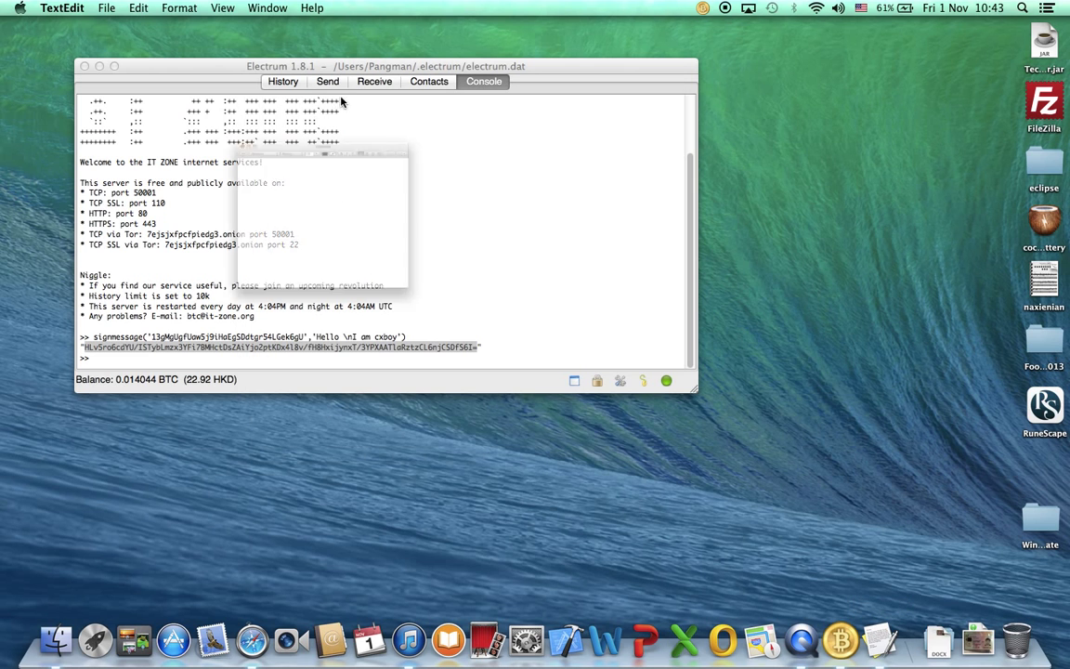
type("13gMgUgfUow5j9iHoEgSDdtgr54LGek6gU")
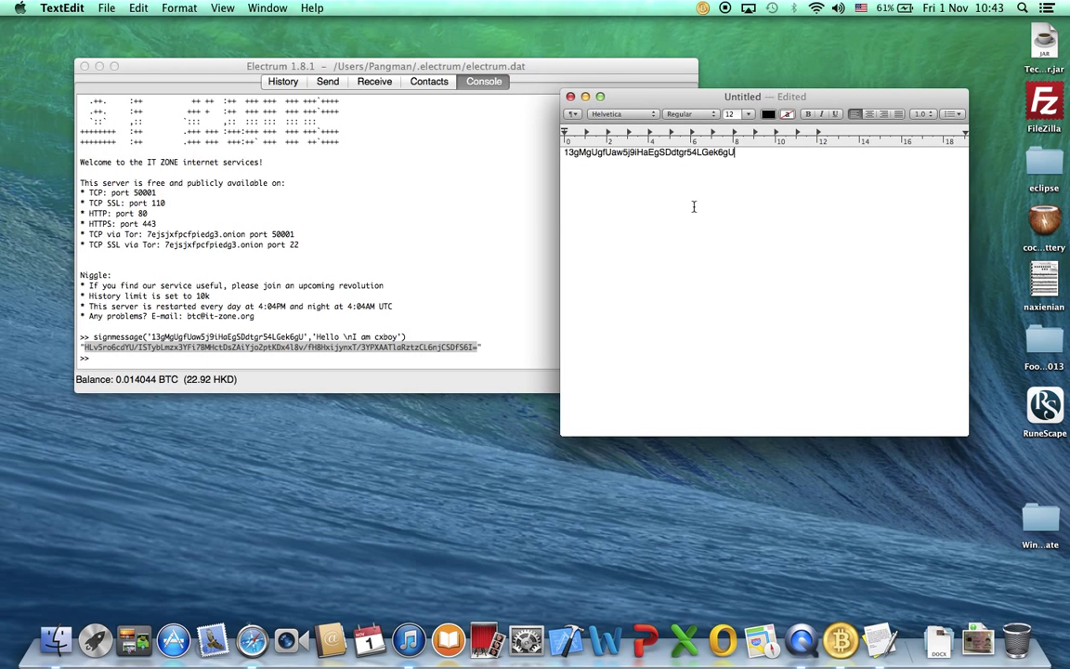
Select the signature returned by signmessage in Electrum's console.
left_click(411, 277)
left_click(710, 223)
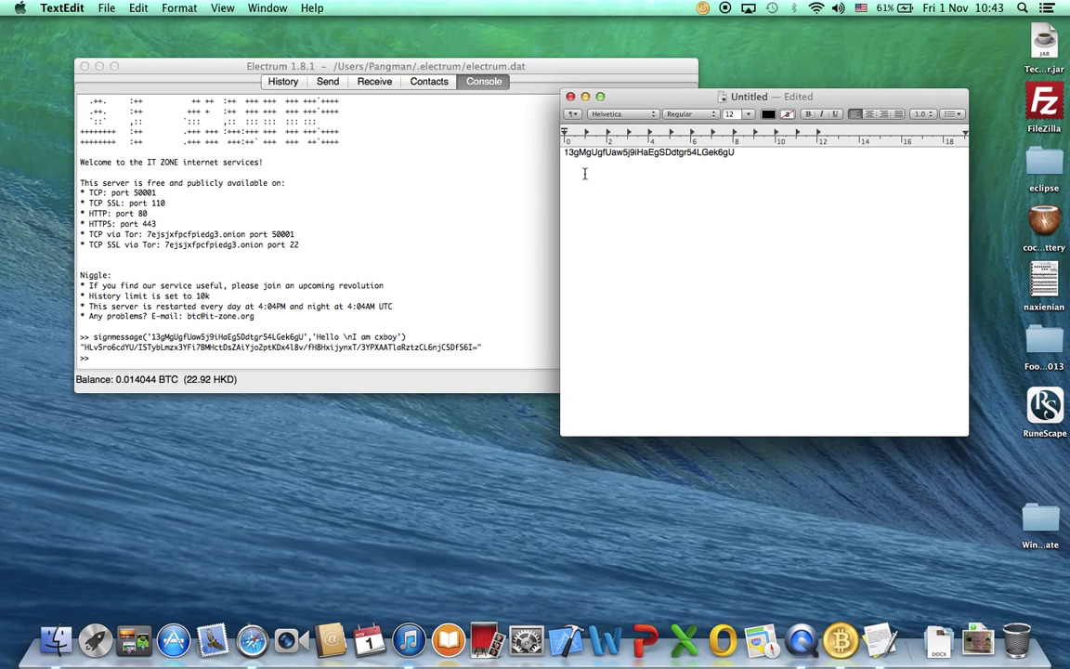
left_click(481, 354)
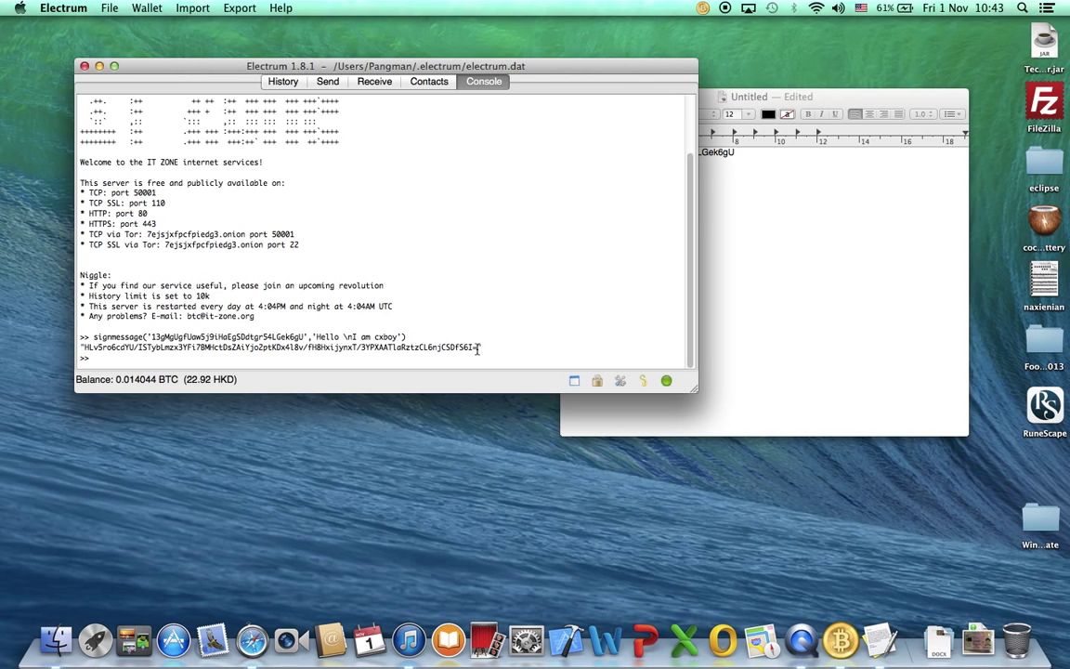
left_click_drag(479, 347, 86, 348)
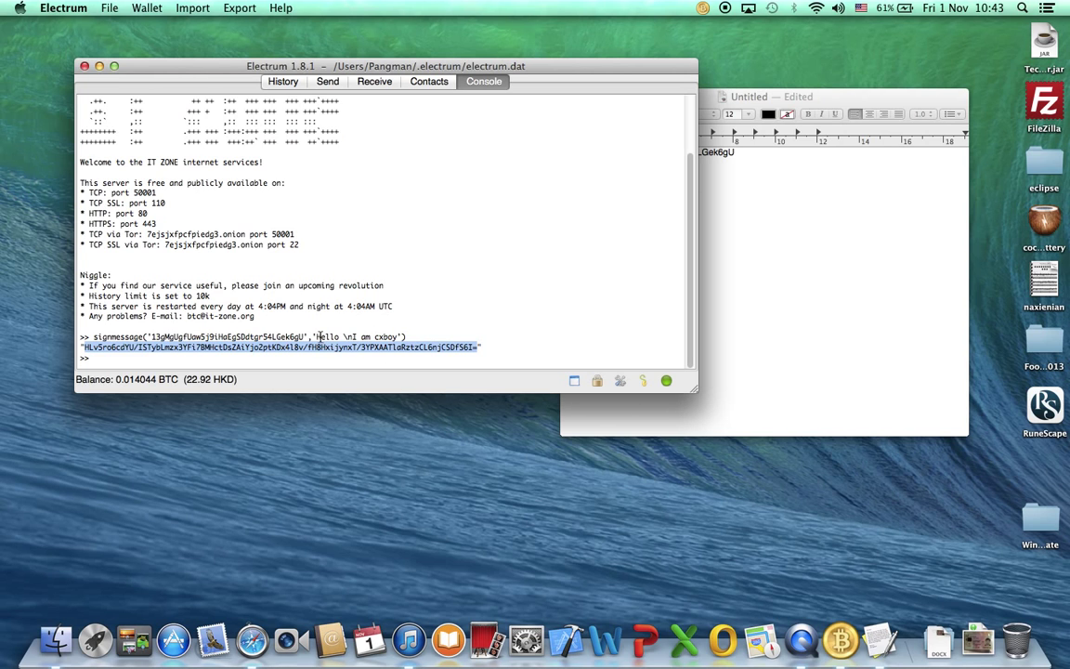
left_click_drag(316, 338, 340, 339)
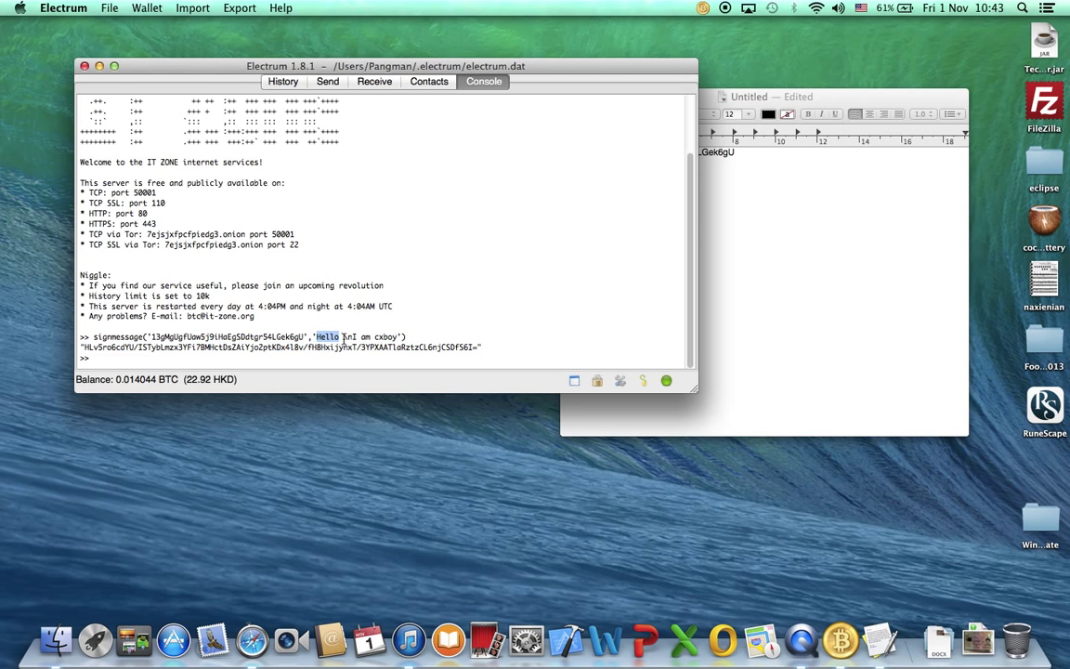
left_click(341, 339)
Open Sign message for the first receiving address and switch to Verify.
left_click(381, 81)
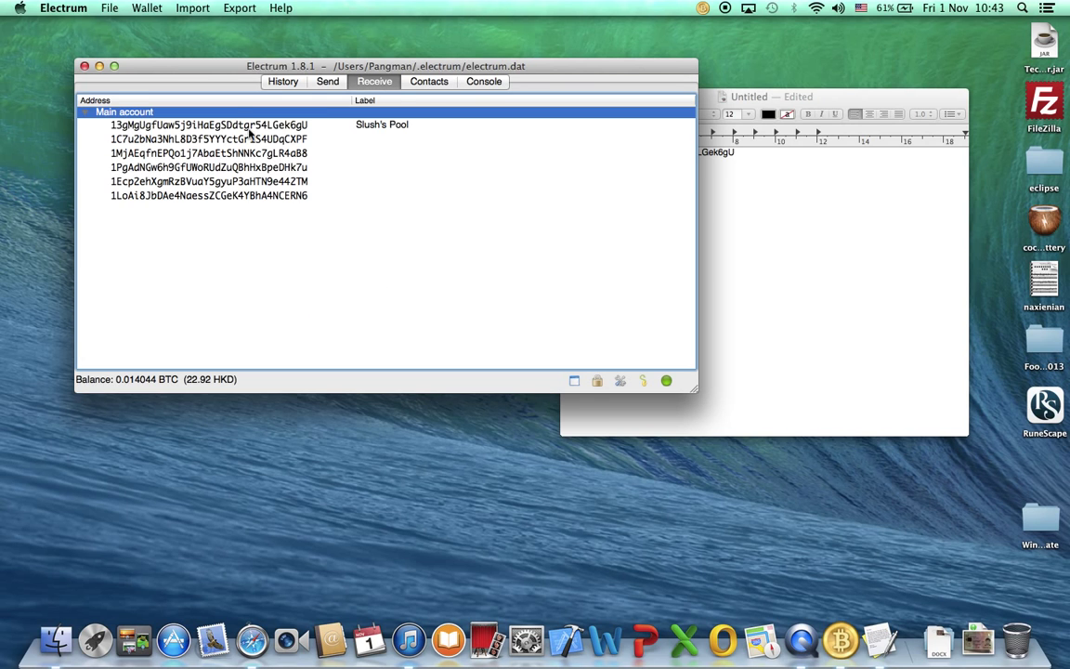
left_click(245, 128)
right_click(245, 127)
left_click(267, 172)
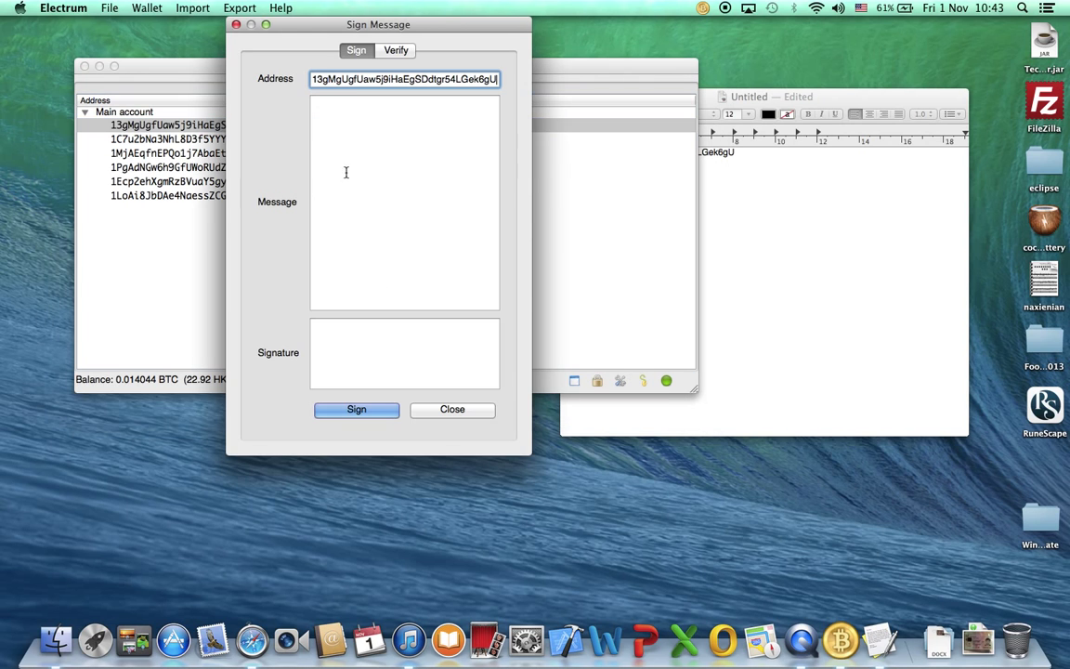
left_click(392, 51)
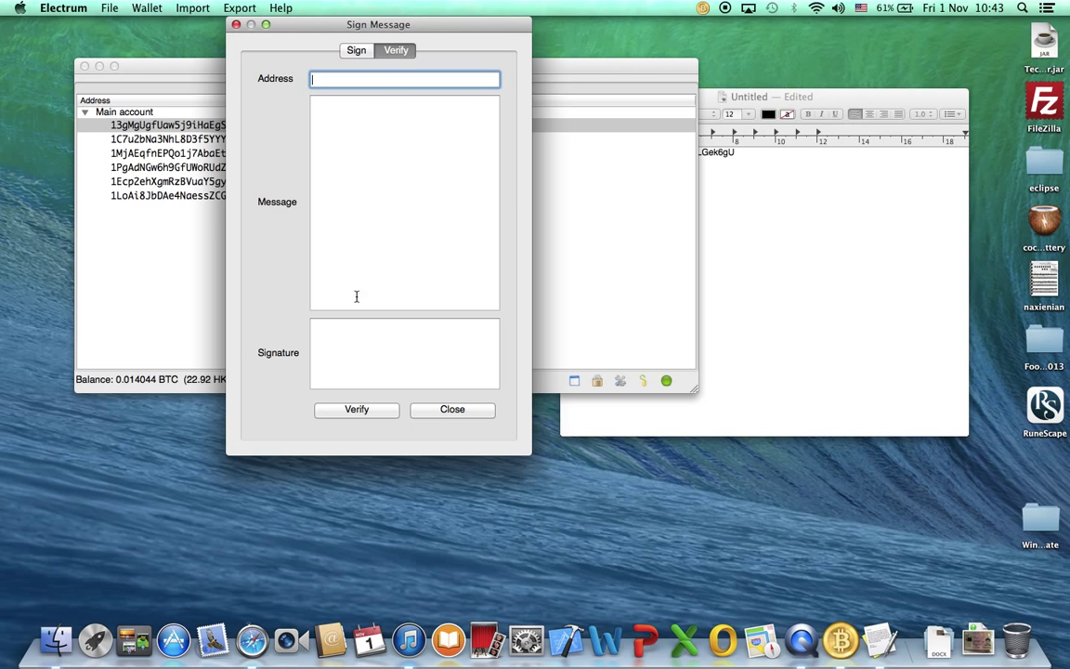
Paste the signature and enter the two-line message 'Hello' / 'I am cxboy'.
left_click(315, 361)
key("super+v")
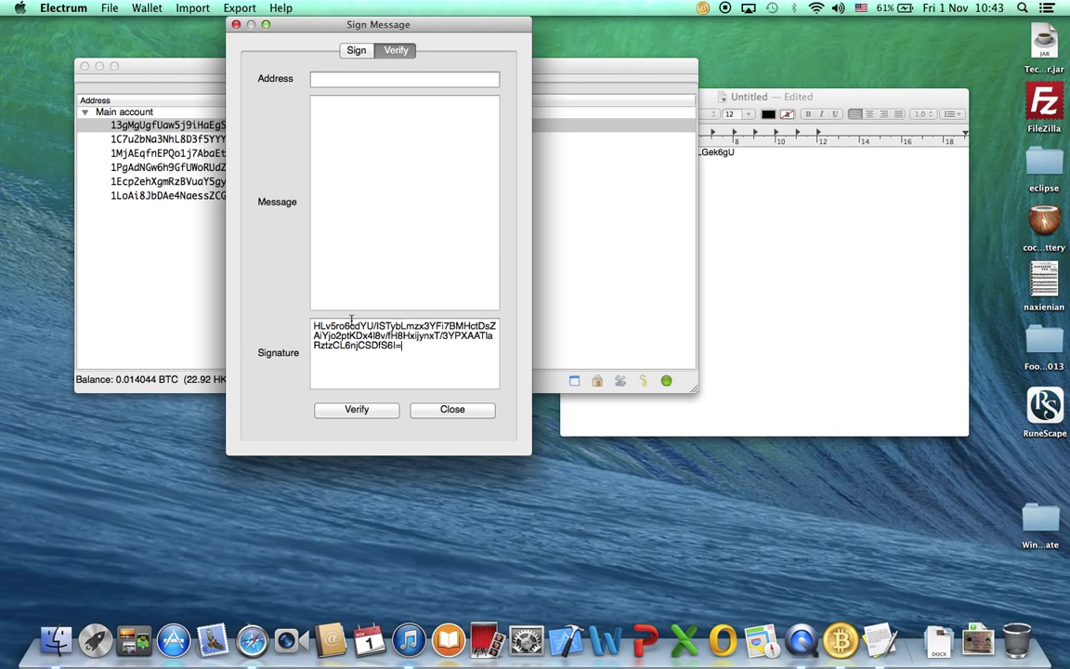
left_click(368, 174)
type("Hello")
key("Return")
type("I am cxboy")
Copy the wallet address from the note into the address field, then verify the signature successfully.
key("shift+Tab")
left_click(787, 183)
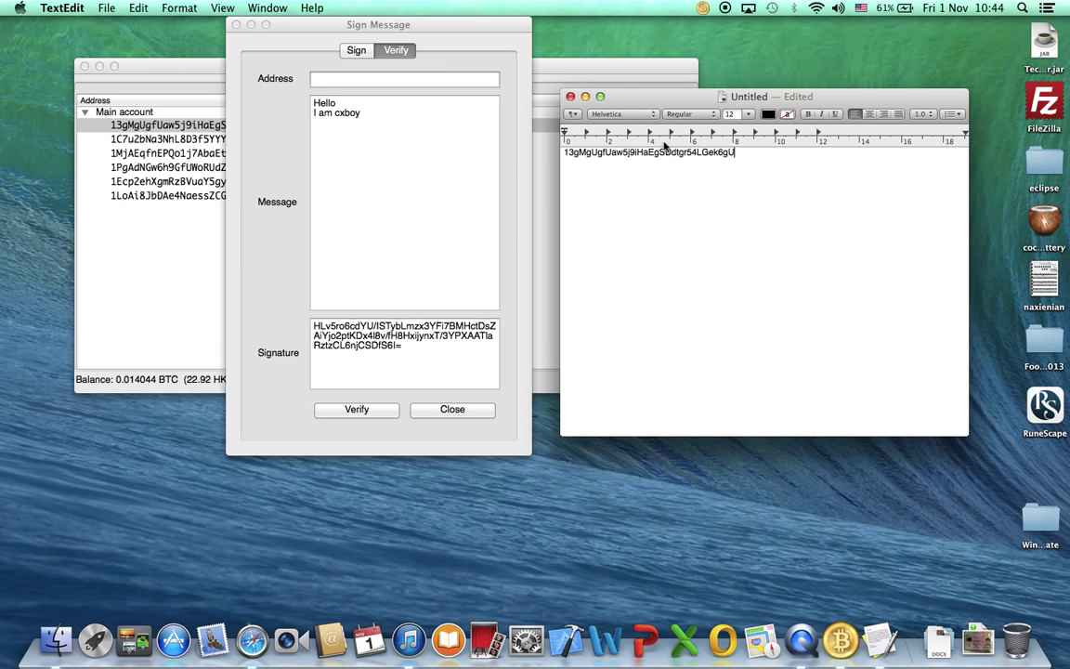
double_click(613, 151)
key("super+c")
left_click(324, 80)
key("super+v")
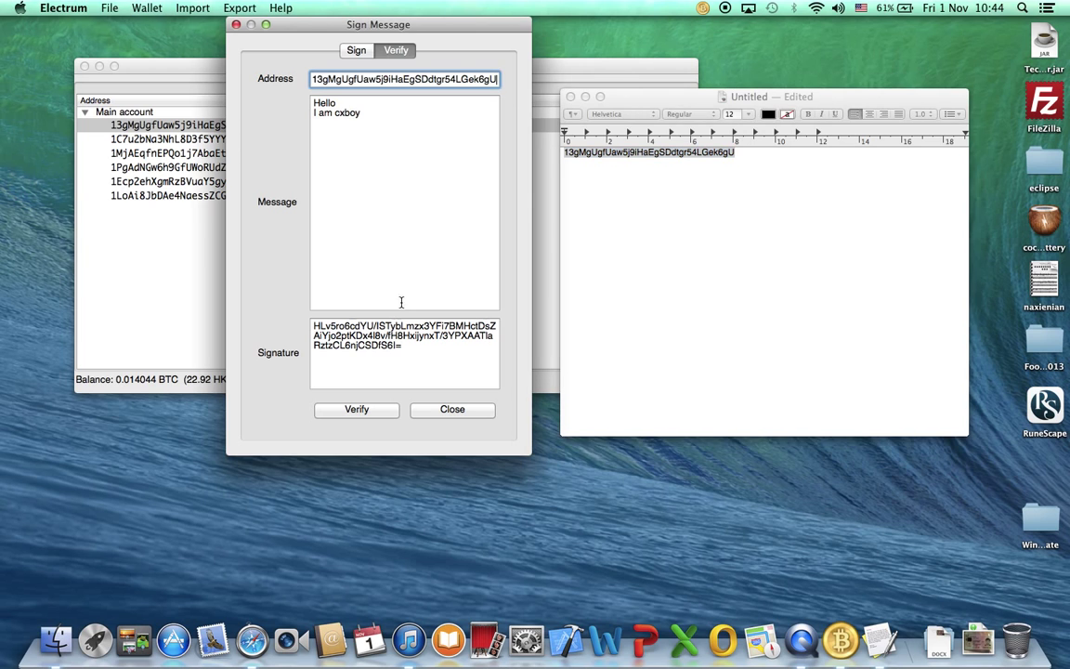
left_click(381, 409)
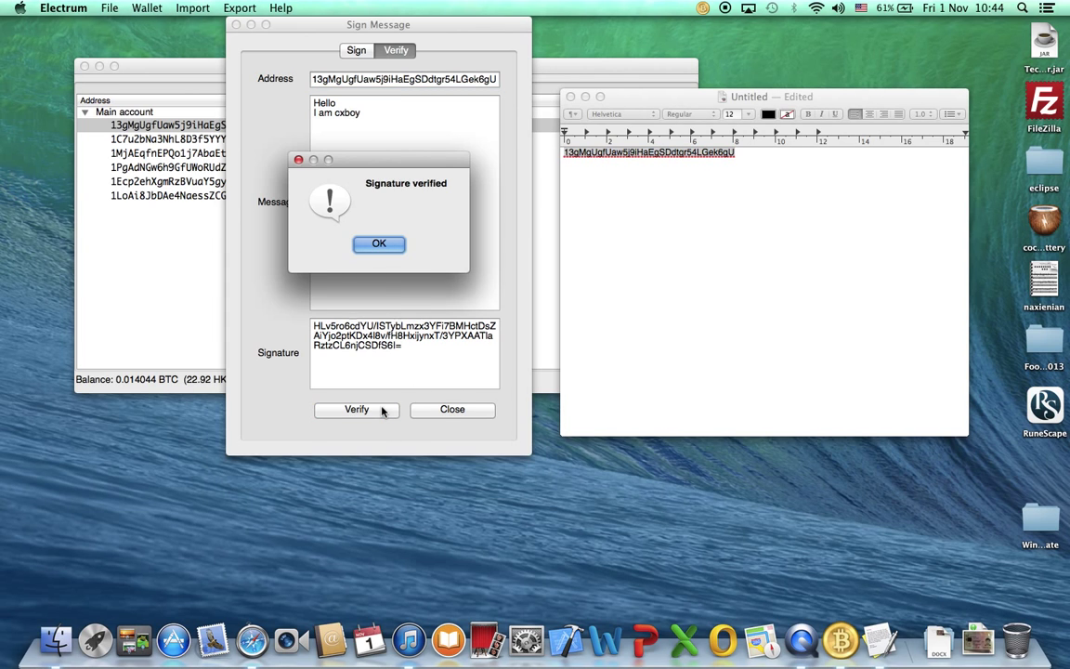
left_click(380, 244)
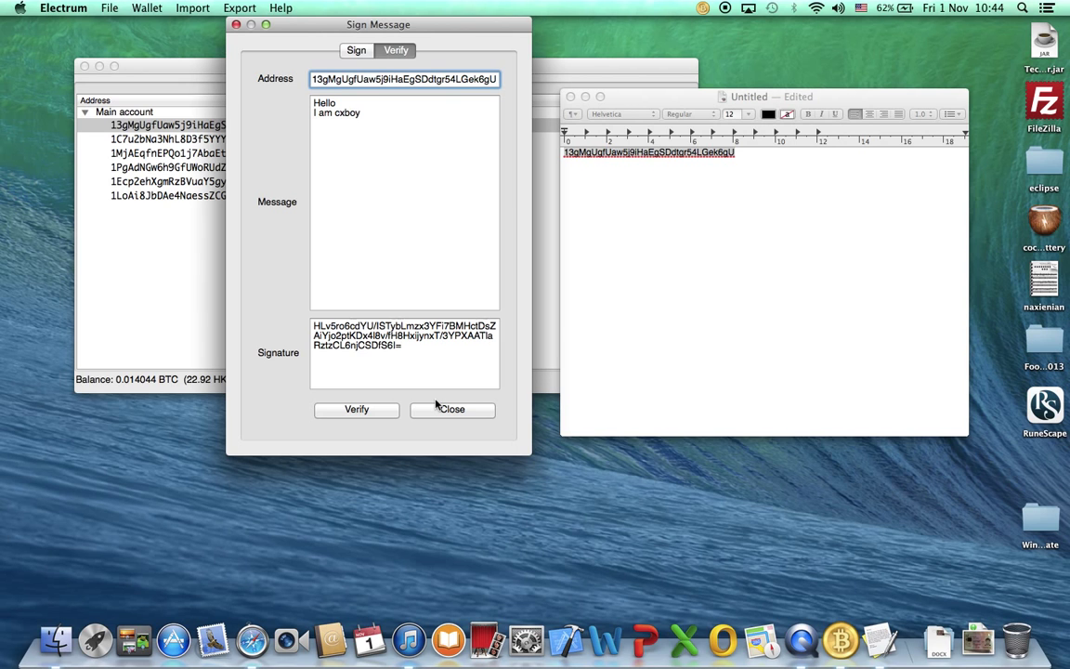
Run verifymessage with the address, signature and 'Hello \nI am cxboy' in the console, returning true.
left_click(439, 411)
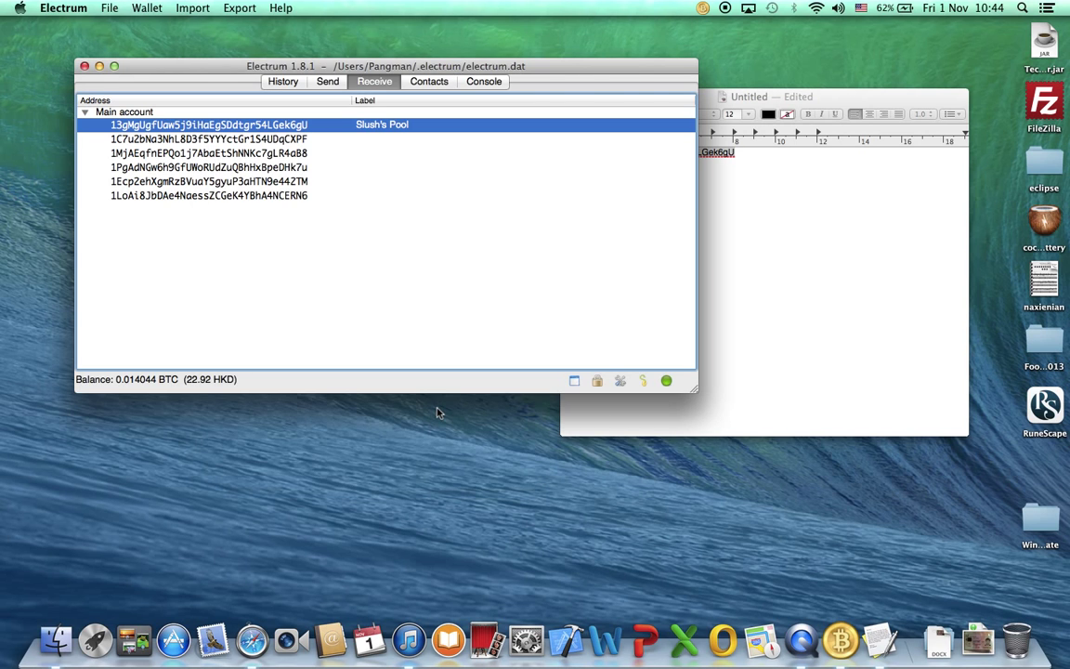
left_click(474, 81)
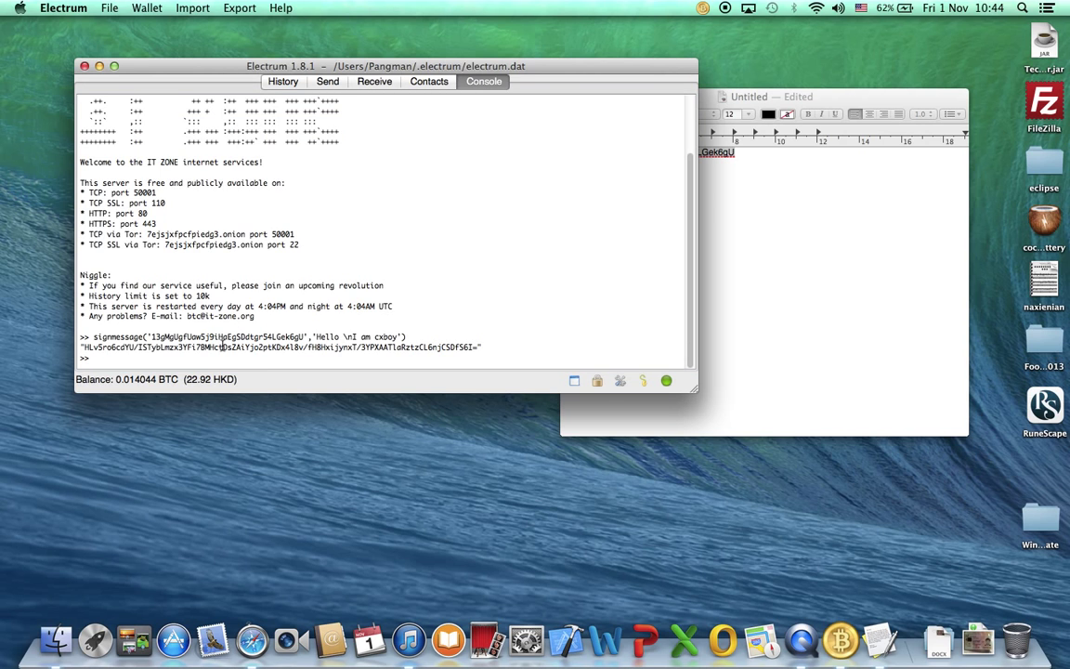
type("verifymessage")
key("BackSpace")
type("('")
key("super+v")
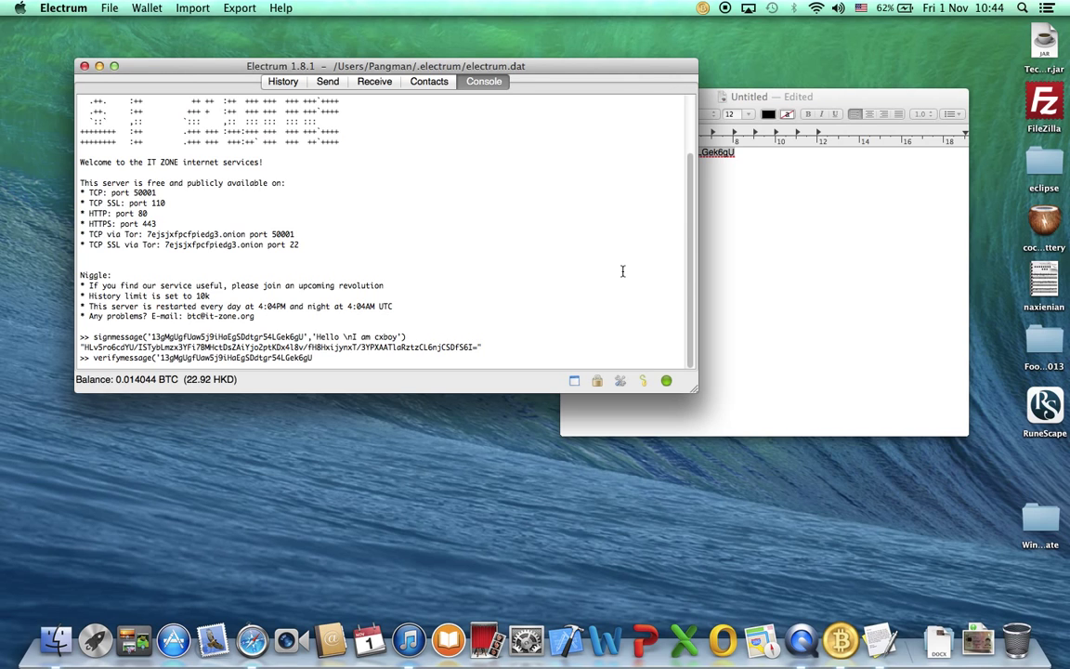
type("','")
mouse_move(478, 347)
left_mouse_down()
mouse_move(139, 358)
mouse_move(83, 349)
left_mouse_up()
key("super+v")
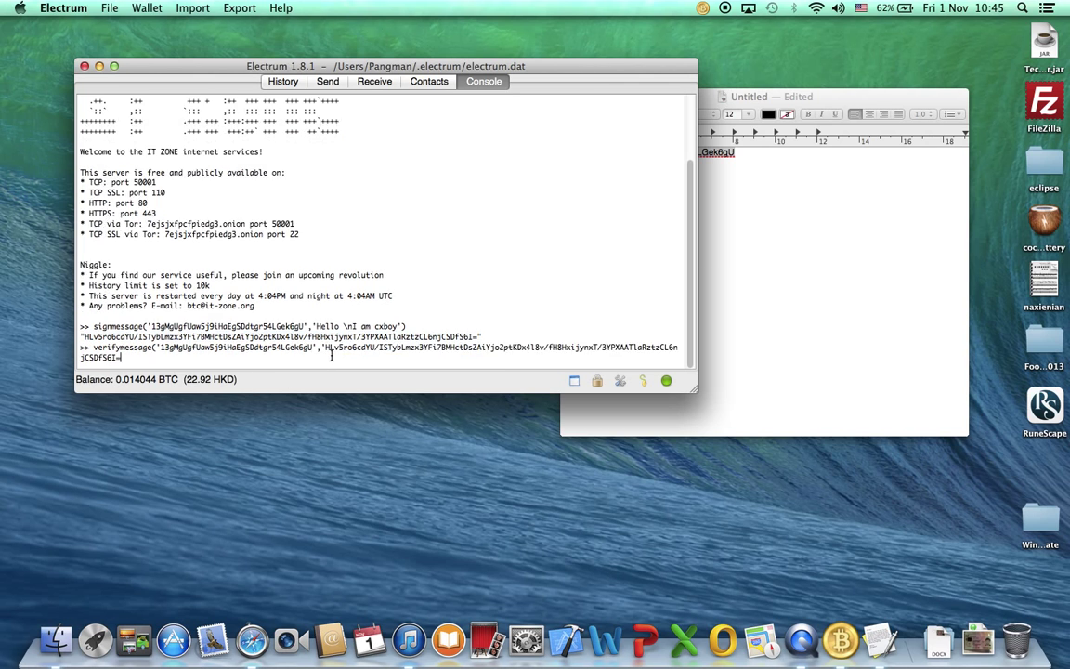
type("', 'Hello \\nI am cxboy')")
key("Return")
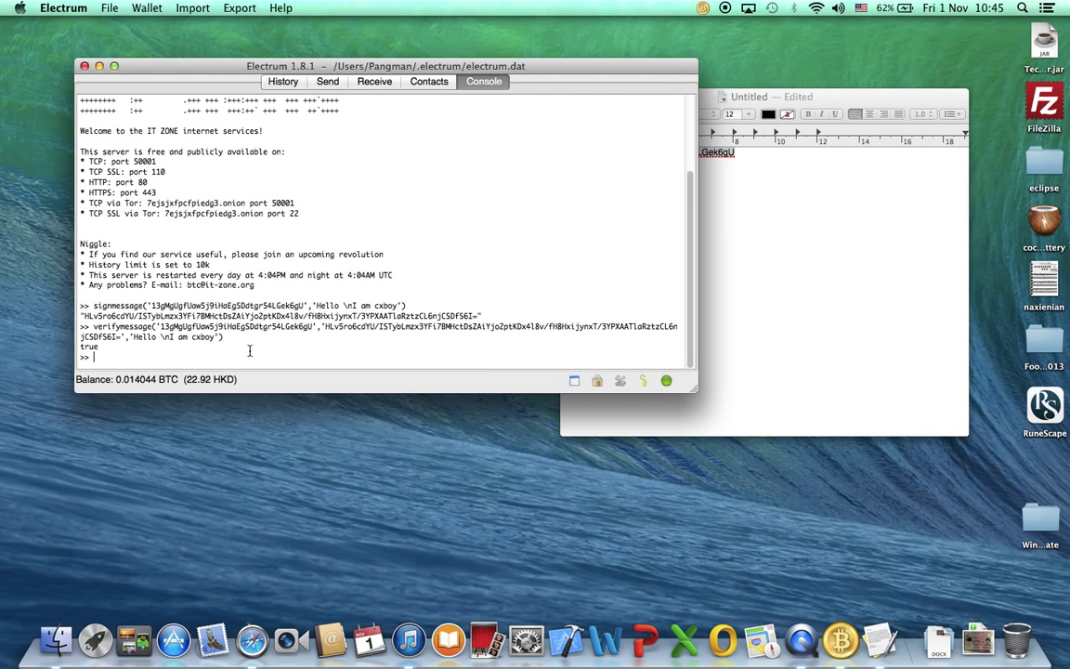
Rerun the verifymessage command with 'not' added to the message, returning false.
key("Up")
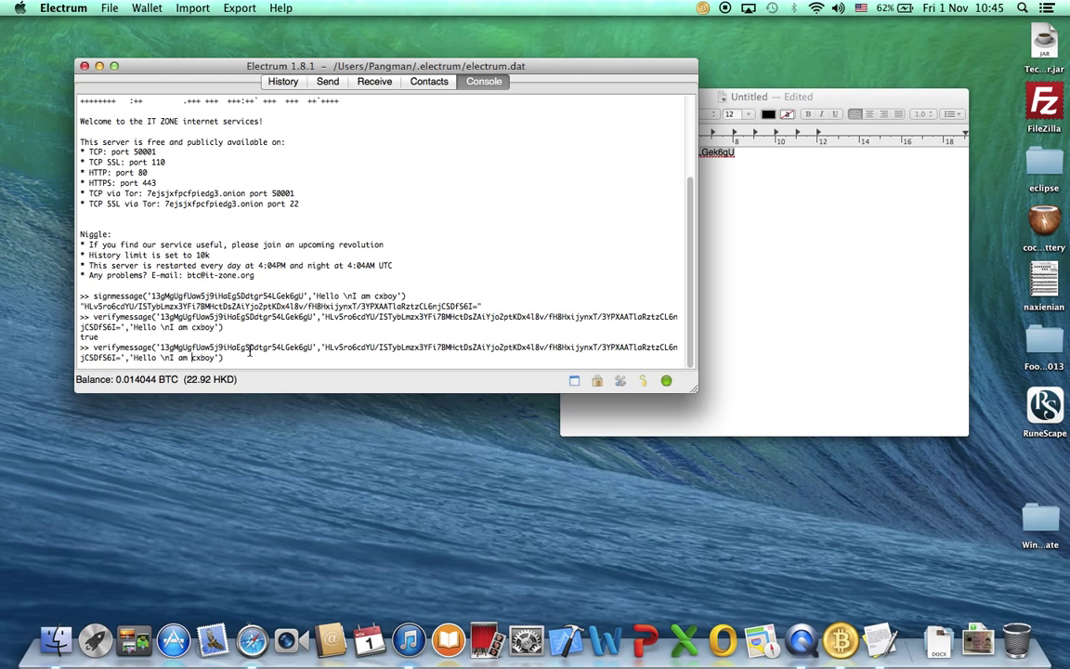
type("not")
key("Return")
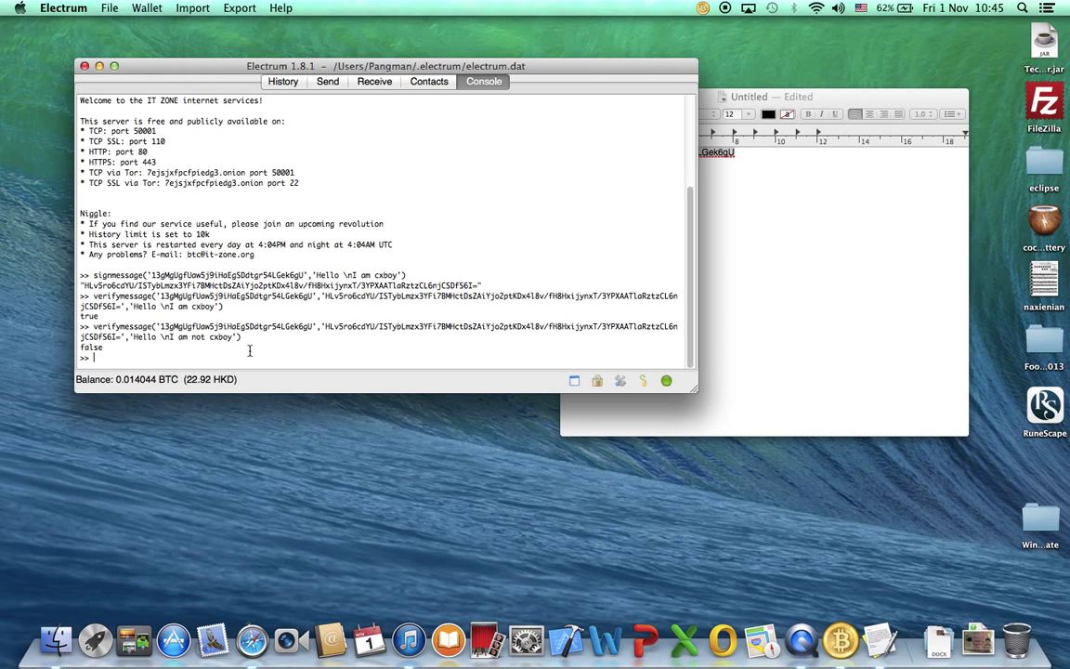
left_click(748, 195)
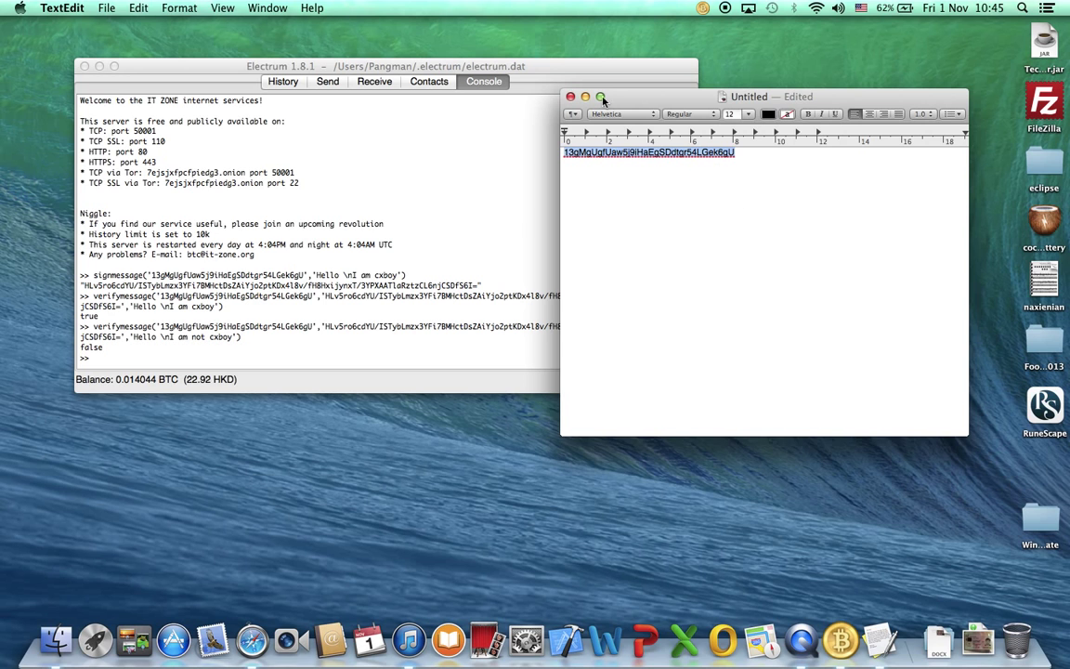
Delete the untitled TextEdit note without saving and return to the Electrum wallet.
left_click(570, 97)
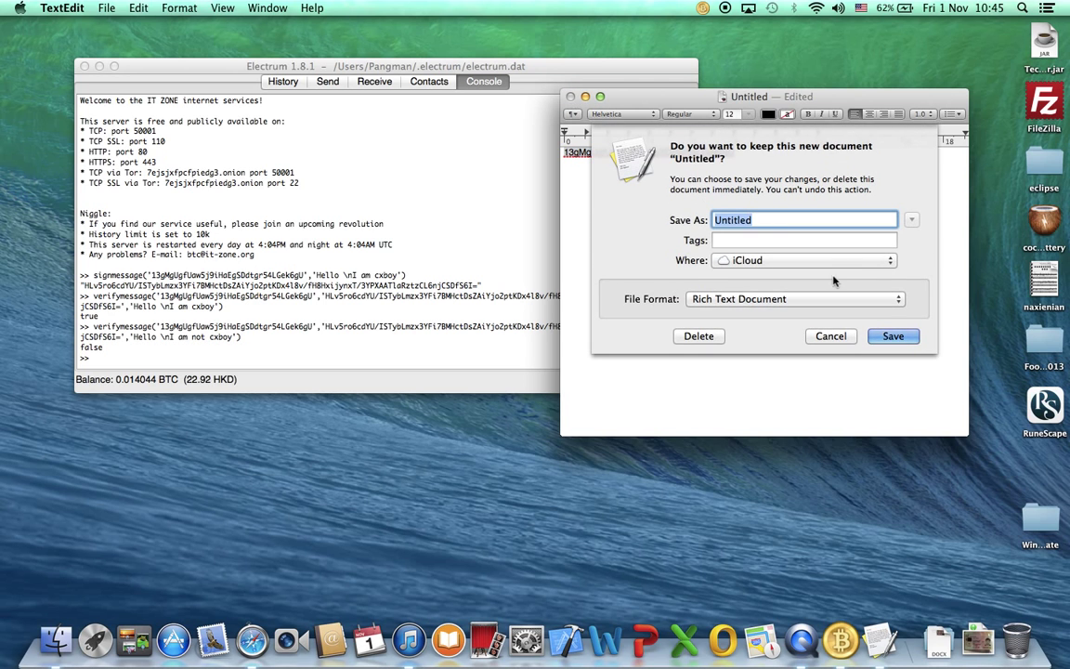
left_click(649, 306)
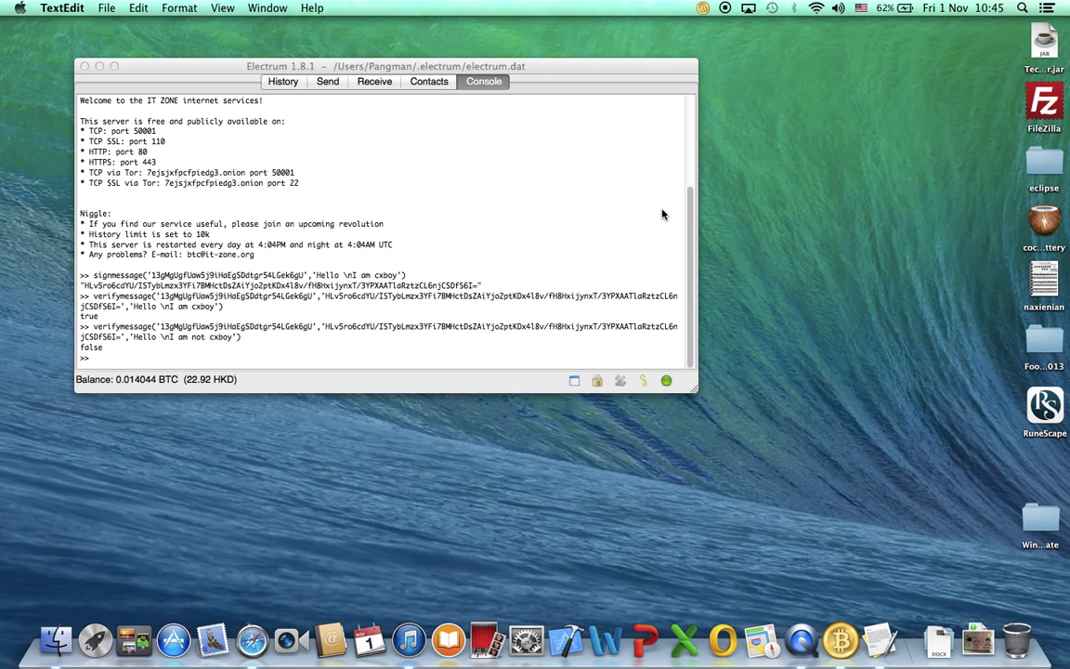
left_click(662, 215)
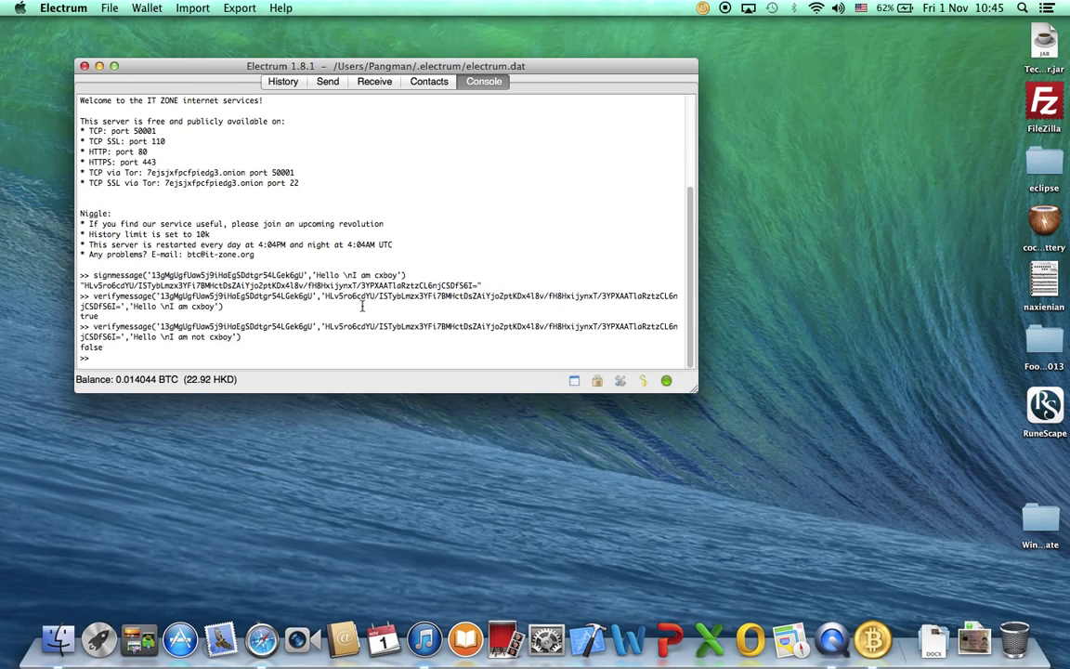
left_click_drag(82, 326, 244, 337)
Reopen Sign message's Verify view for the first address, then close it.
left_click(104, 346)
left_click(371, 84)
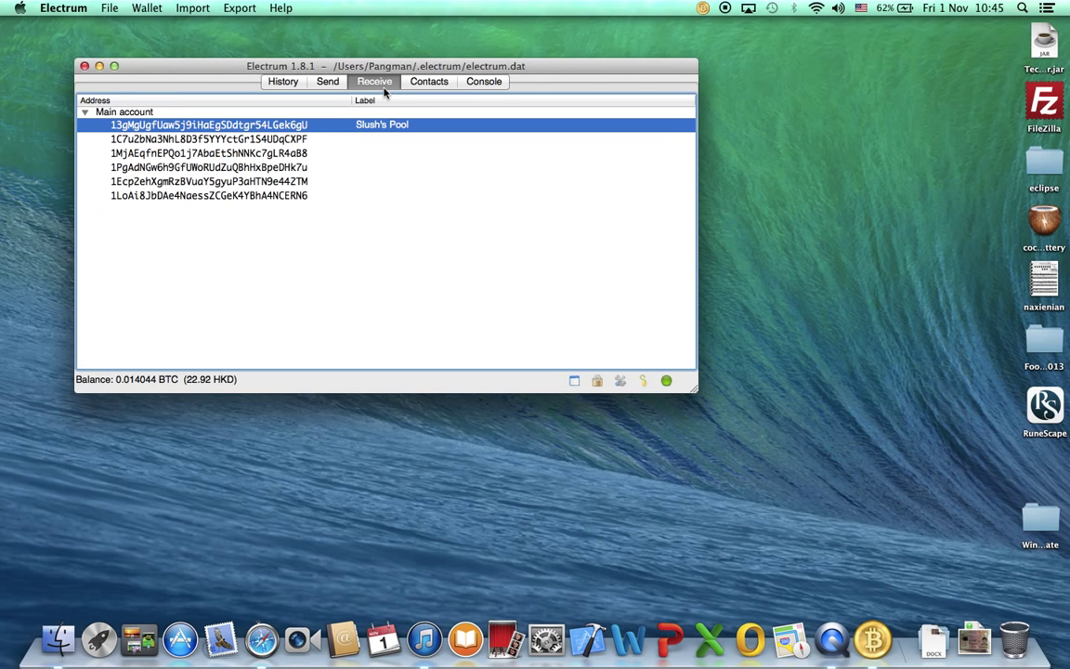
right_click(263, 129)
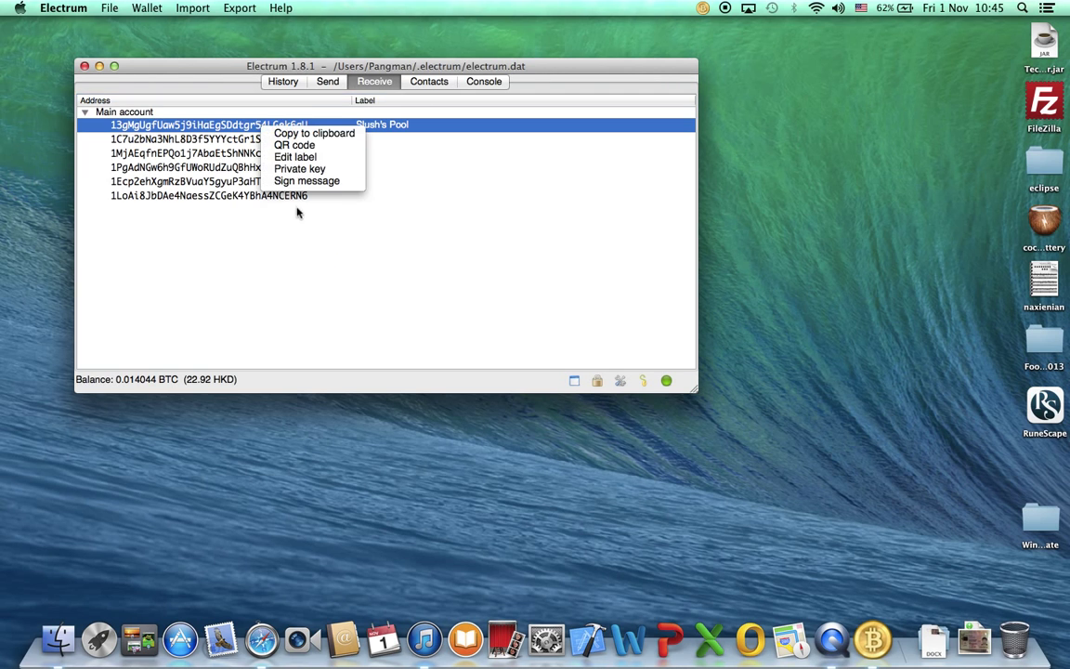
left_click(300, 194)
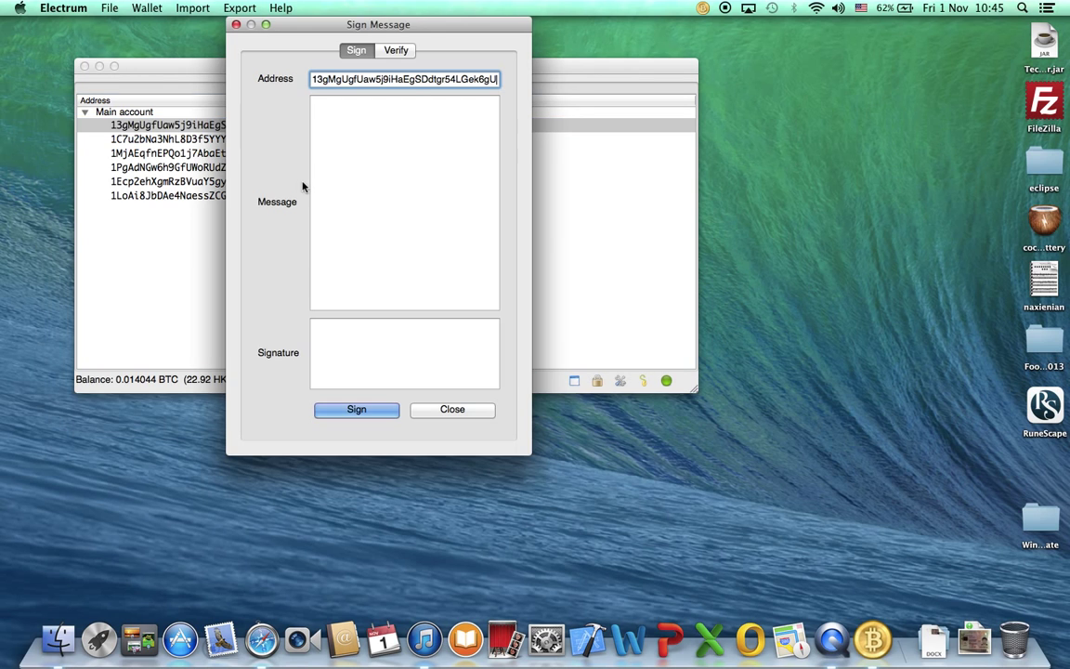
left_click(398, 52)
left_click(236, 24)
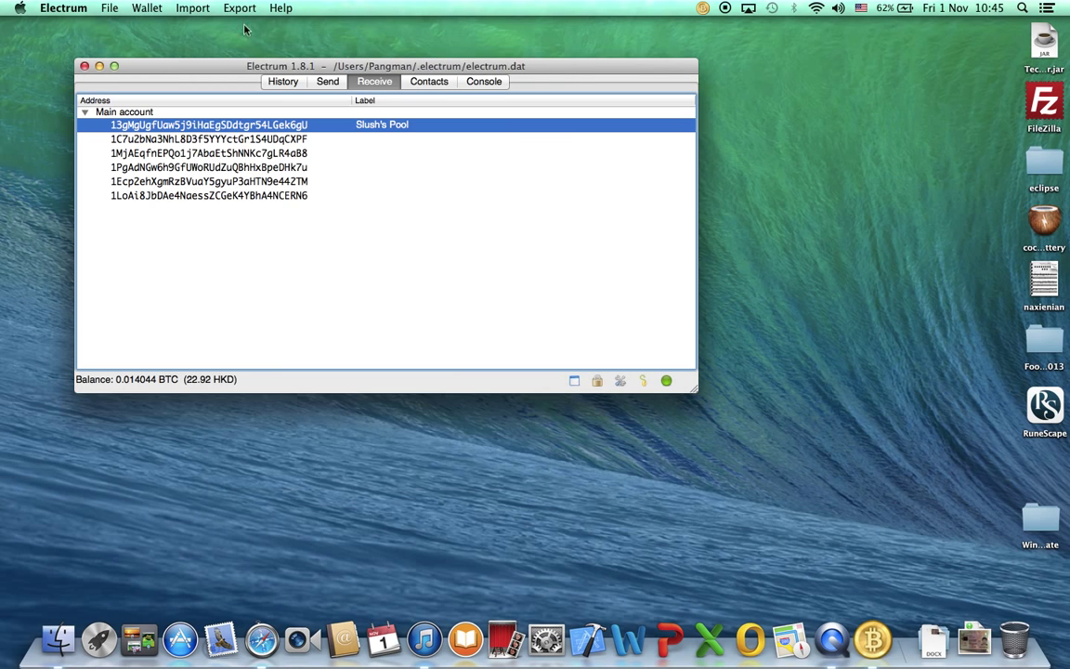
right_click(403, 129)
left_click(400, 206)
Cycle through the Console, Contacts and Receive tabs, ending back on the console.
left_click(484, 81)
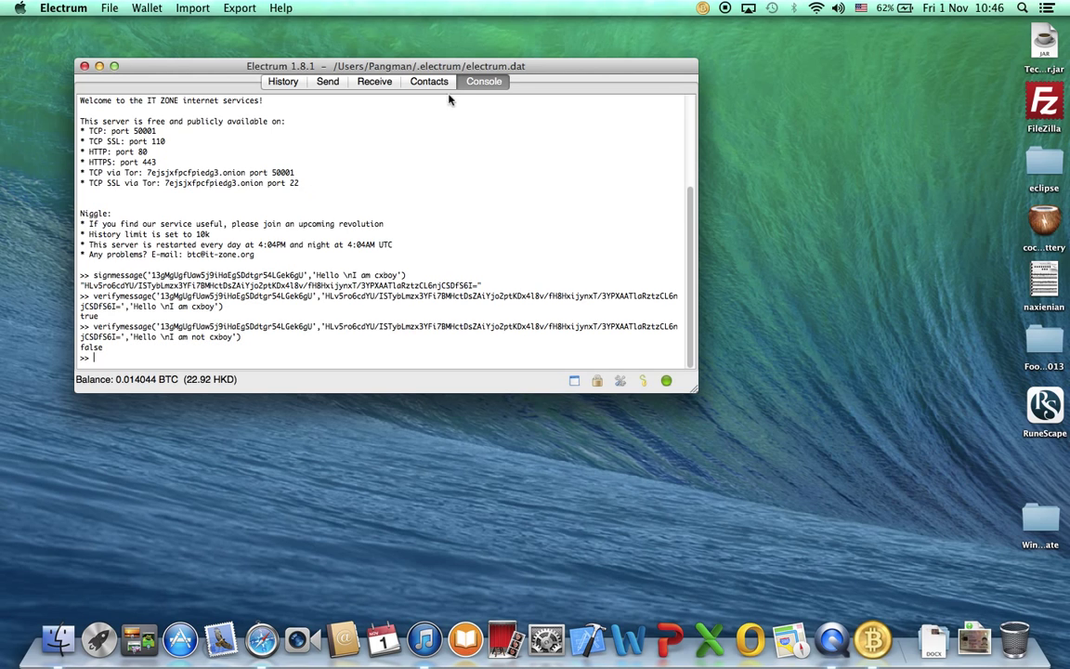
left_click(415, 82)
left_click(381, 82)
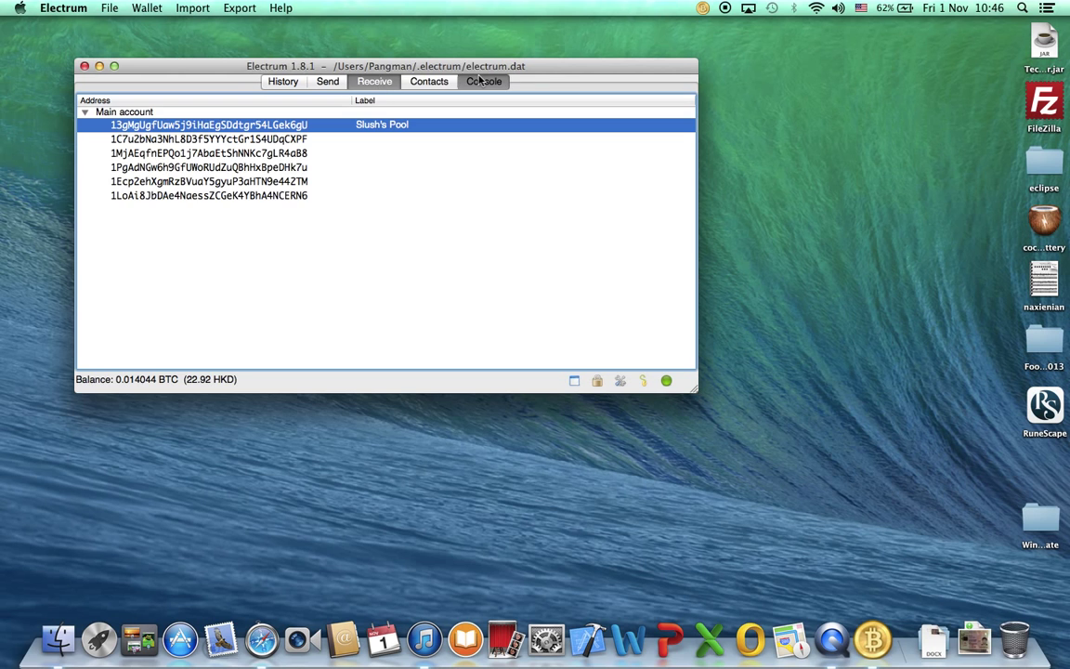
left_click(480, 82)
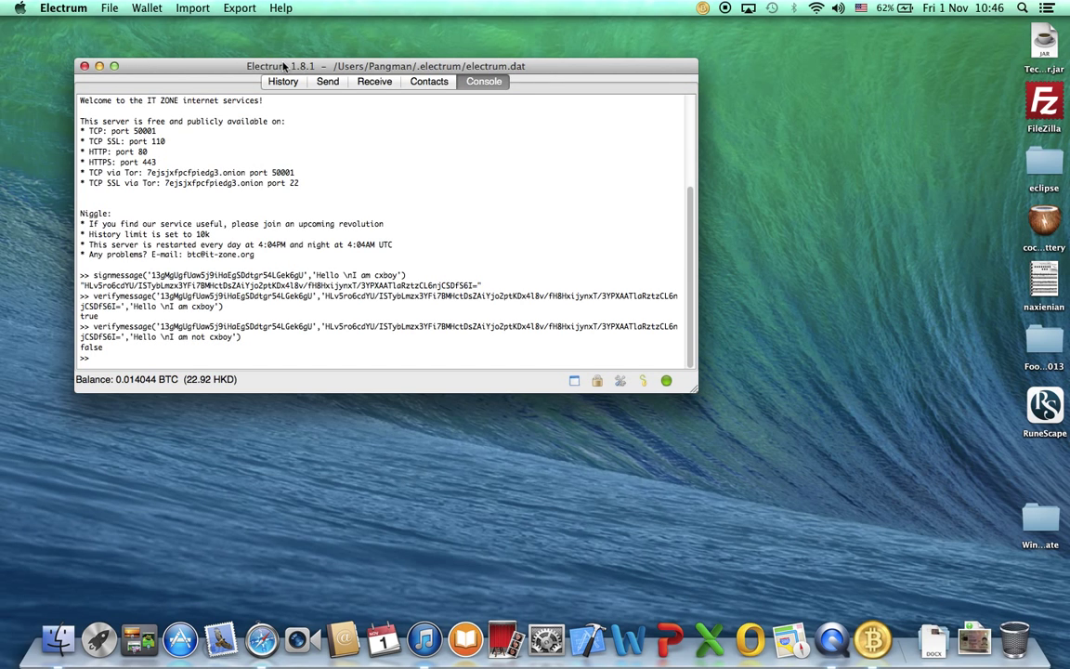